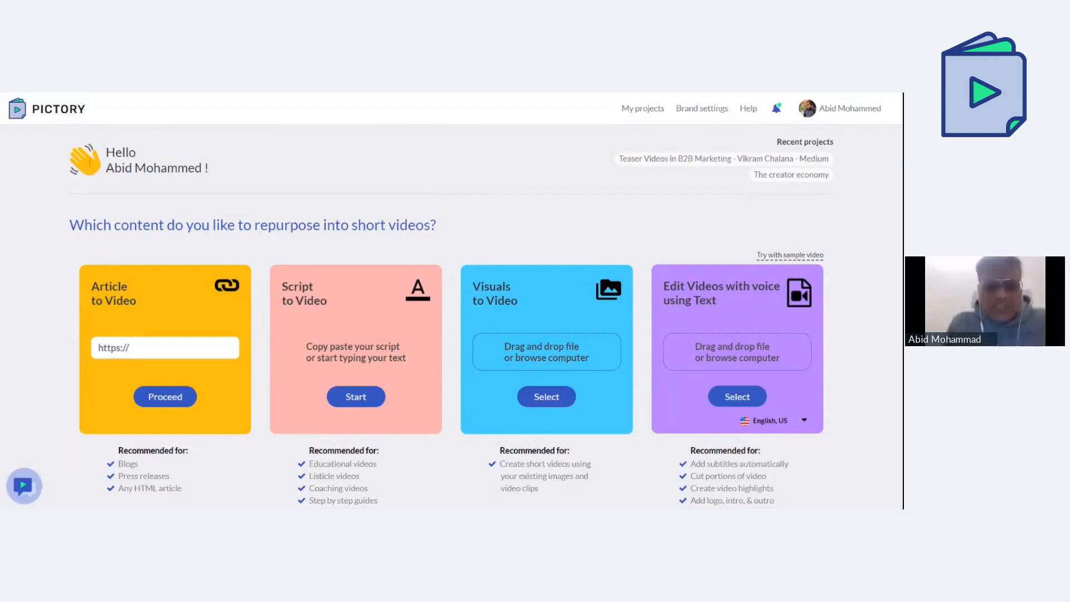
scroll(502, 312, down, 1)
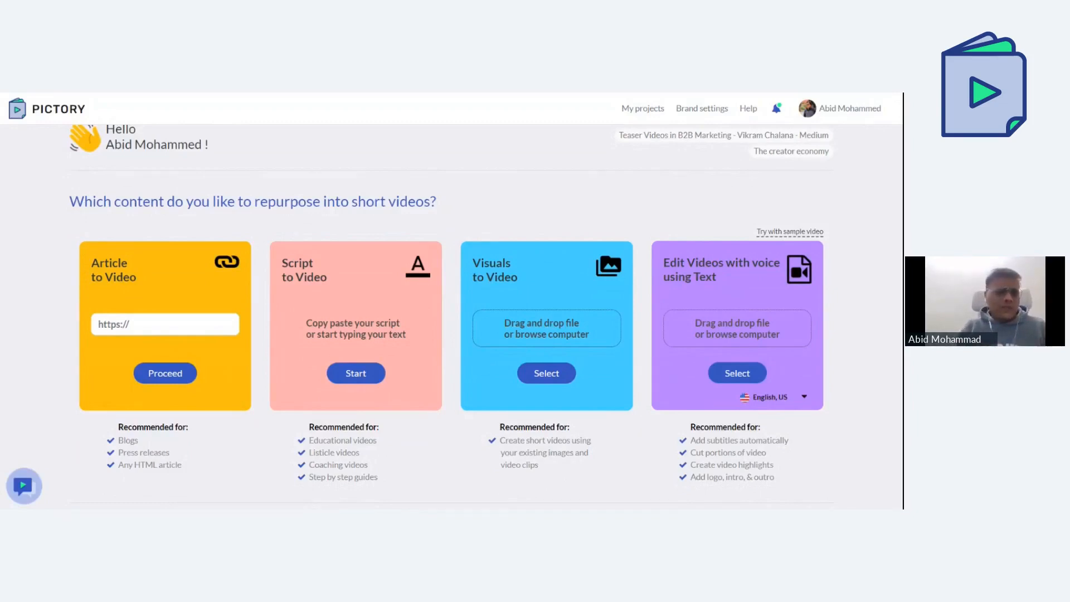
click(99, 323)
key(ctrl+v)
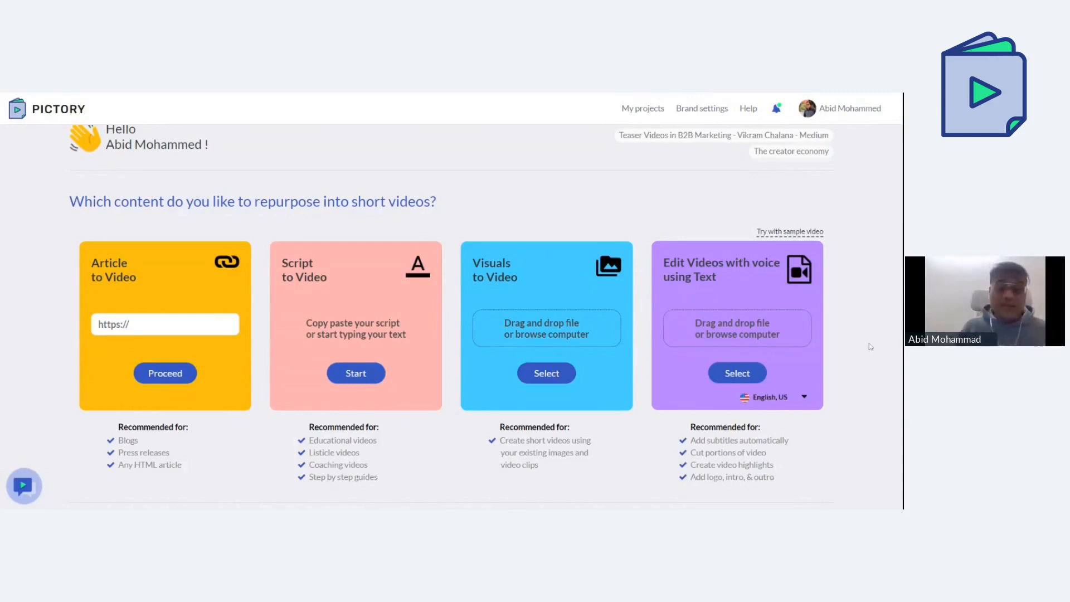
- Start a script-to-video project and paste in the five-paragraph script about the creator economy and Pictory
scroll(871, 347, down, 1)
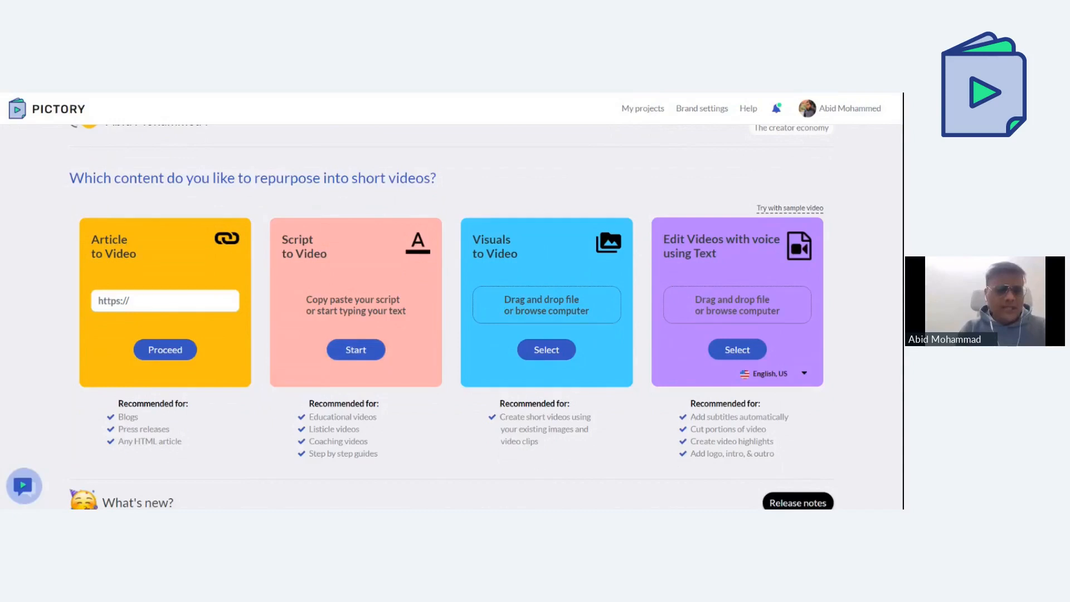
click(363, 348)
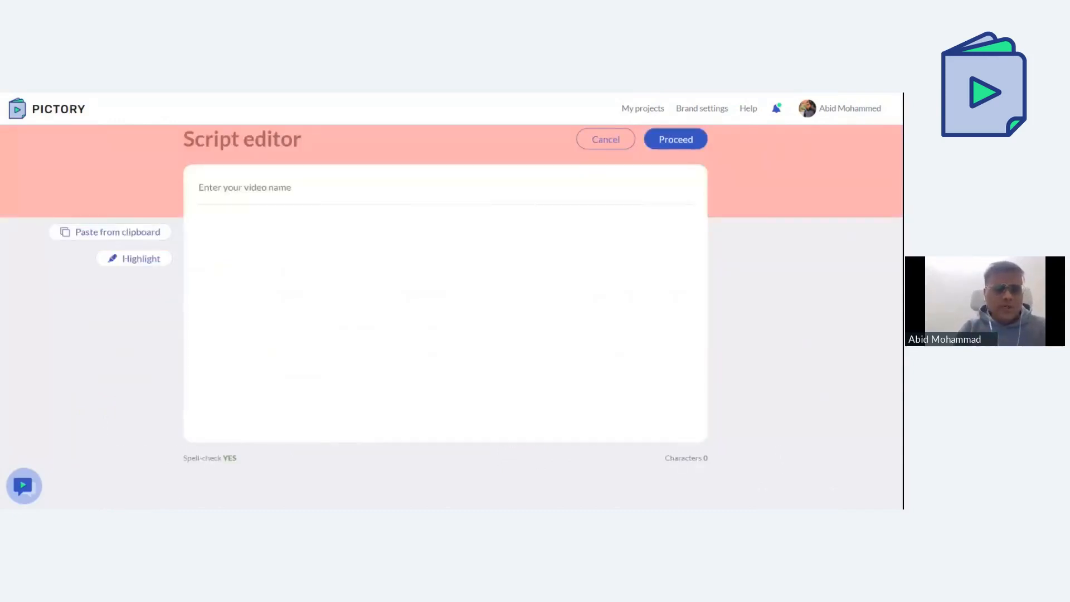
text(The creator economy is giving people a chance to specialize in their passions and to pursue their dream jobs.  In the new creator economy, video plays a crucial role, We are really excited to bring Pictory to these creative entrepreneurs and we are very proud to part of their journey.  Pictory's AI-powered automation is a game changer, not only for content creators, but also for marketers.  They can now easily repurpose their existing long-form content links webinars, podcasts, and blogs into dozens of short videos for social media.  Our recent rapid growth with over 5000 global customers is a strong testament to the immense value that we bring.)
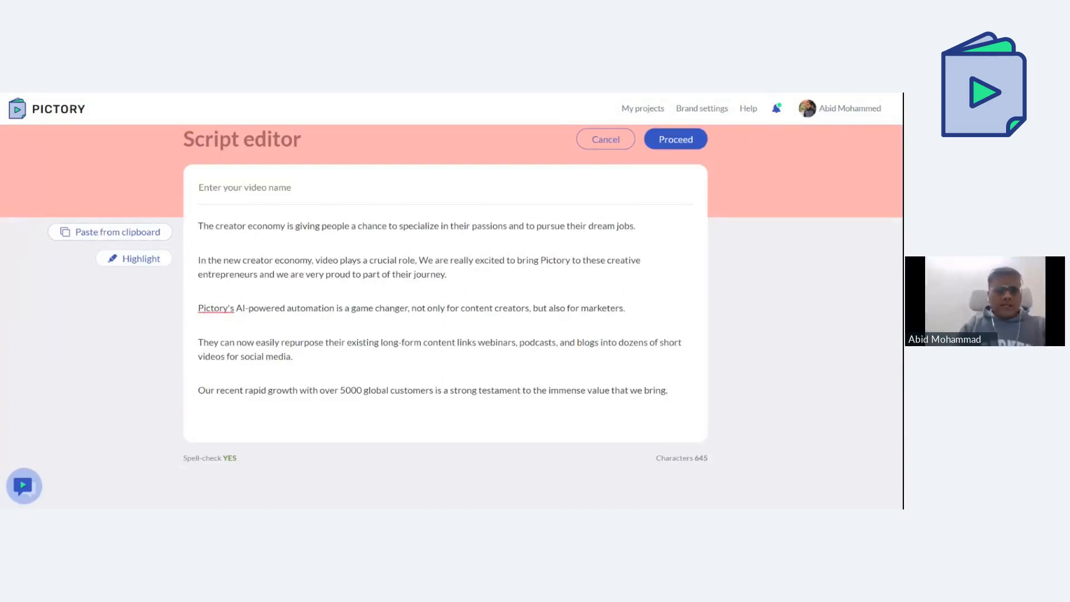
- Name the video "Demo Training Video"
click(199, 187)
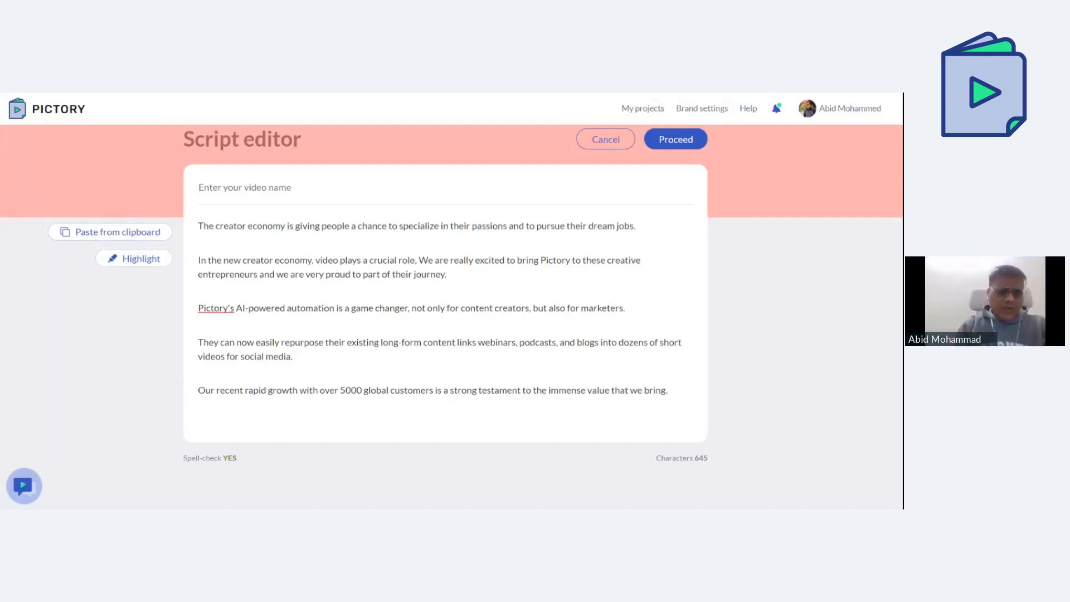
text(De)
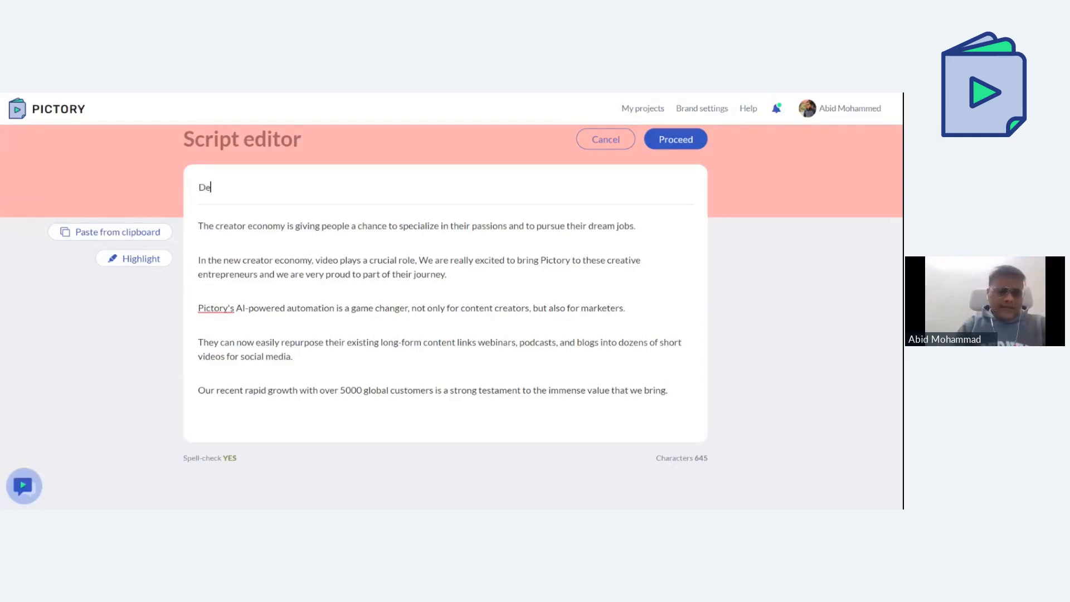
text(mo Training Video)
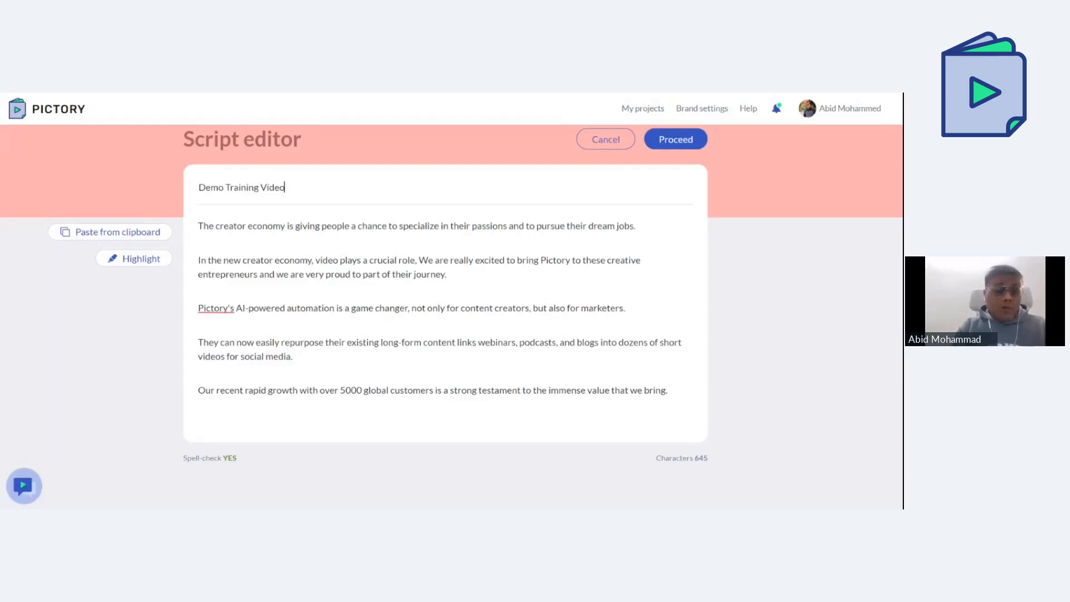
click(198, 372)
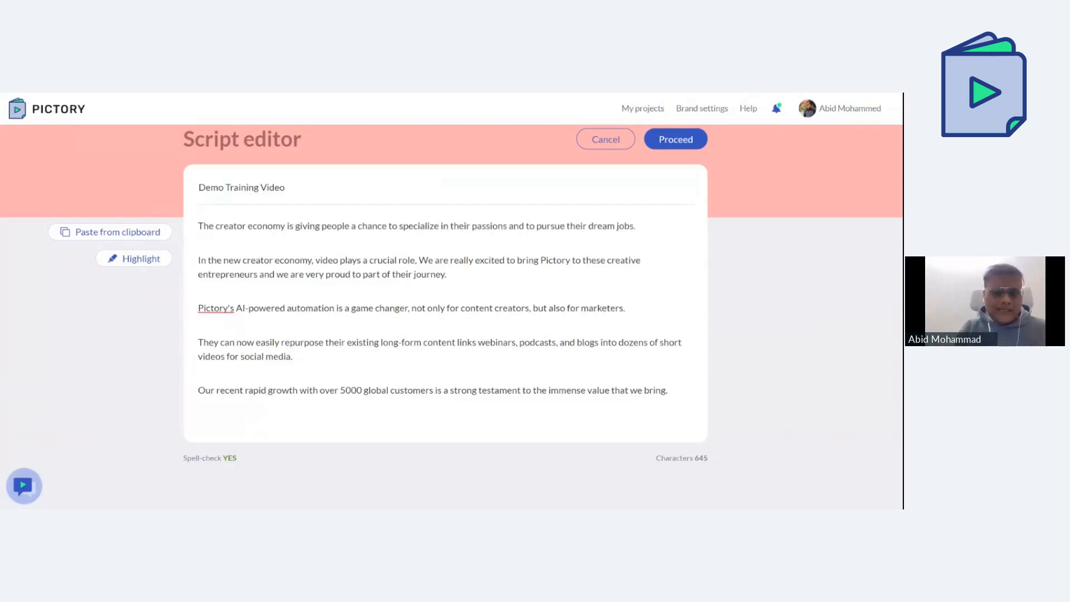
- Split the script's second paragraph after "video plays a crucial role." so that "We are really excited" starts a new line
click(634, 226)
key(shift+Right)
click(635, 226)
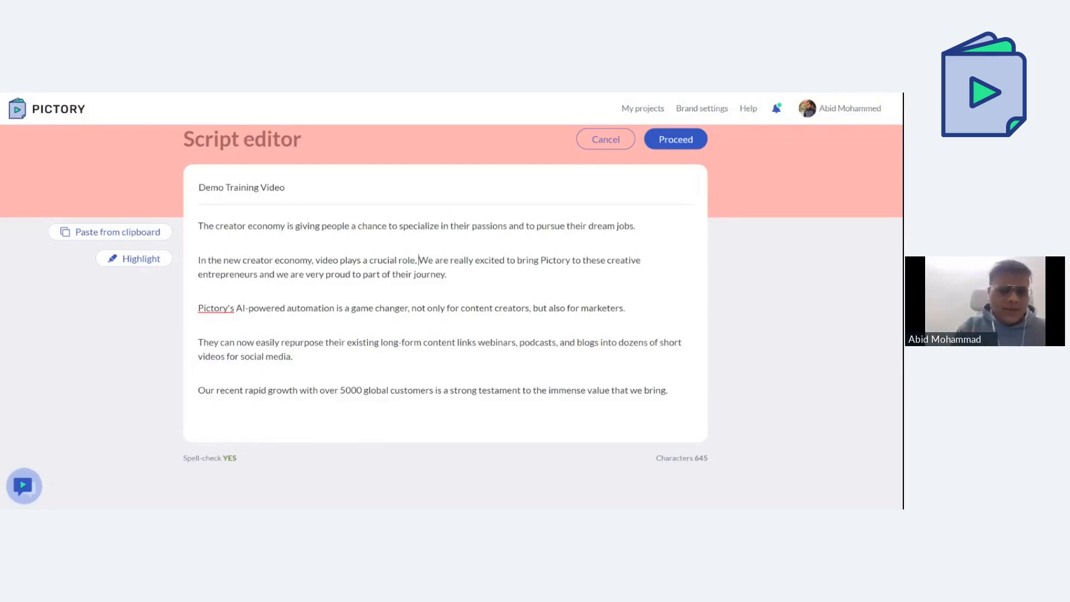
click(447, 274)
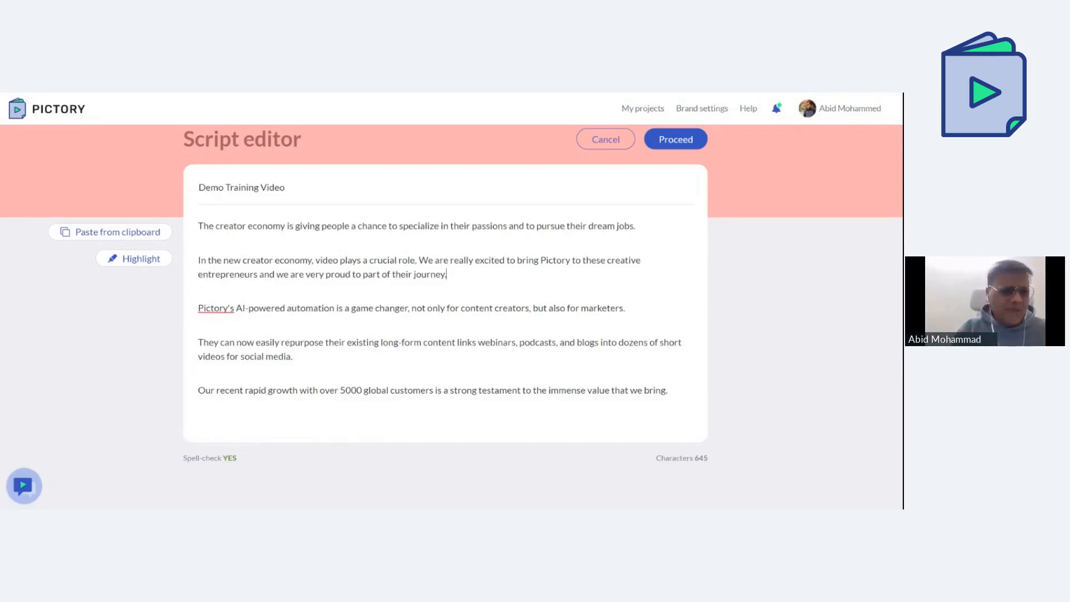
key(shift+Home)
key(shift+Up)
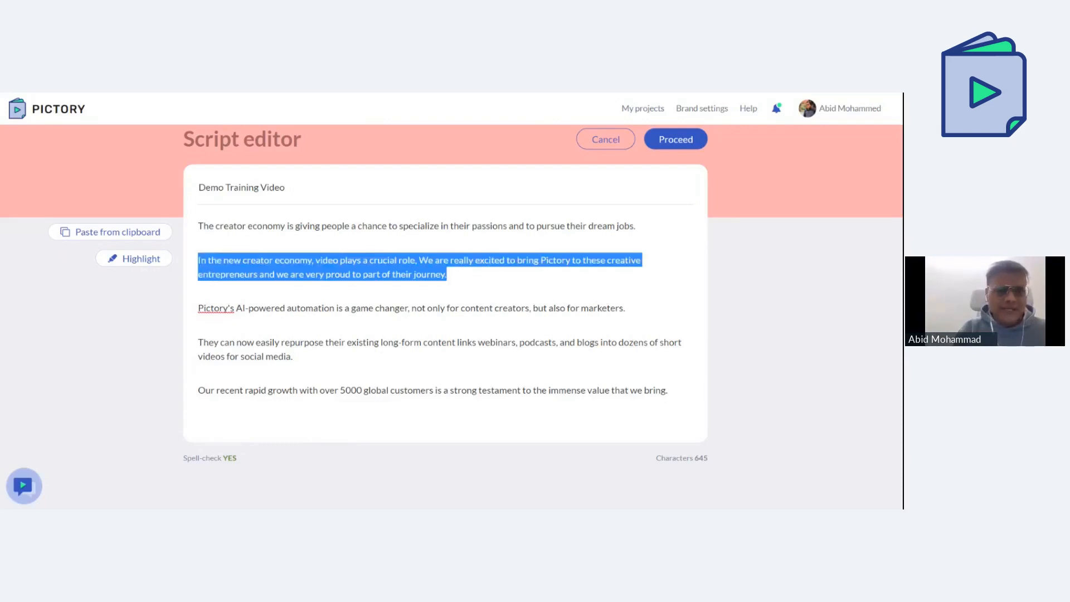
click(413, 274)
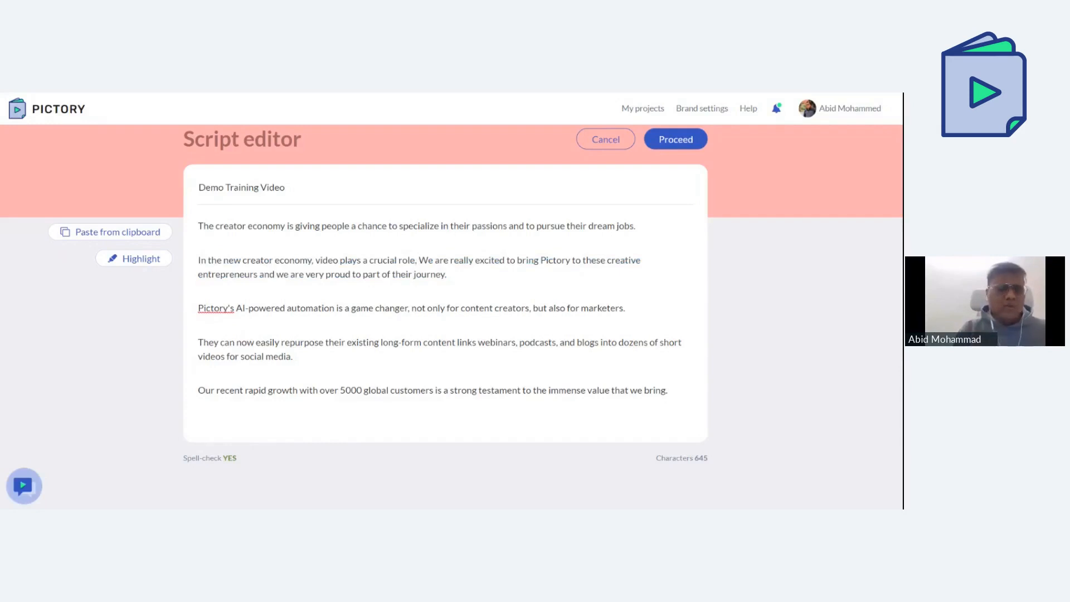
key(Return)
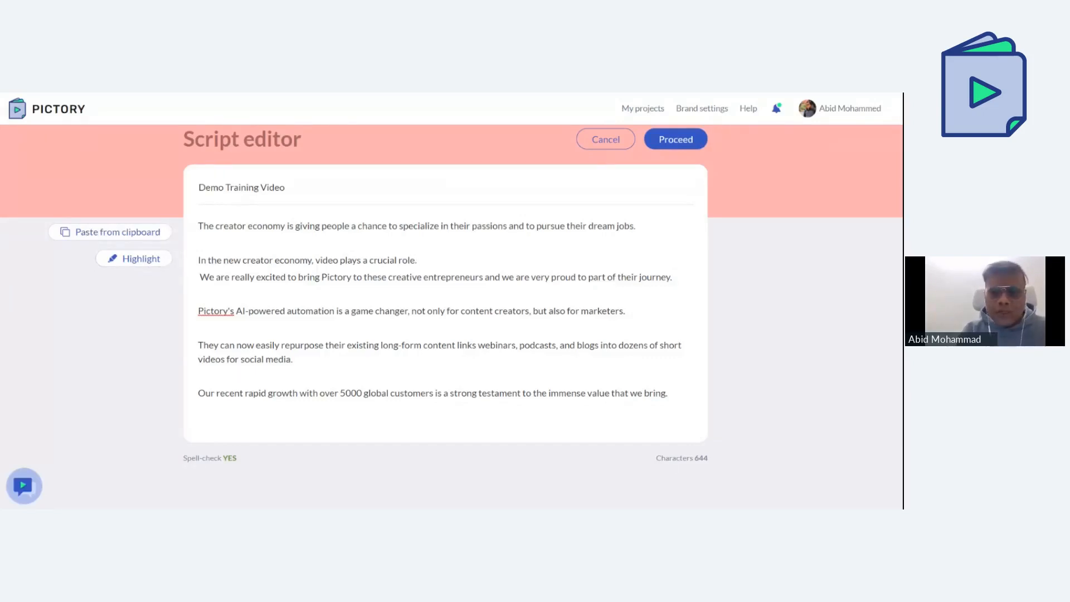
- Highlight the keywords "dream jobs", "video", "creative entrepreneurs" and "AI-powered automation" in the script
drag(635, 226, 588, 226)
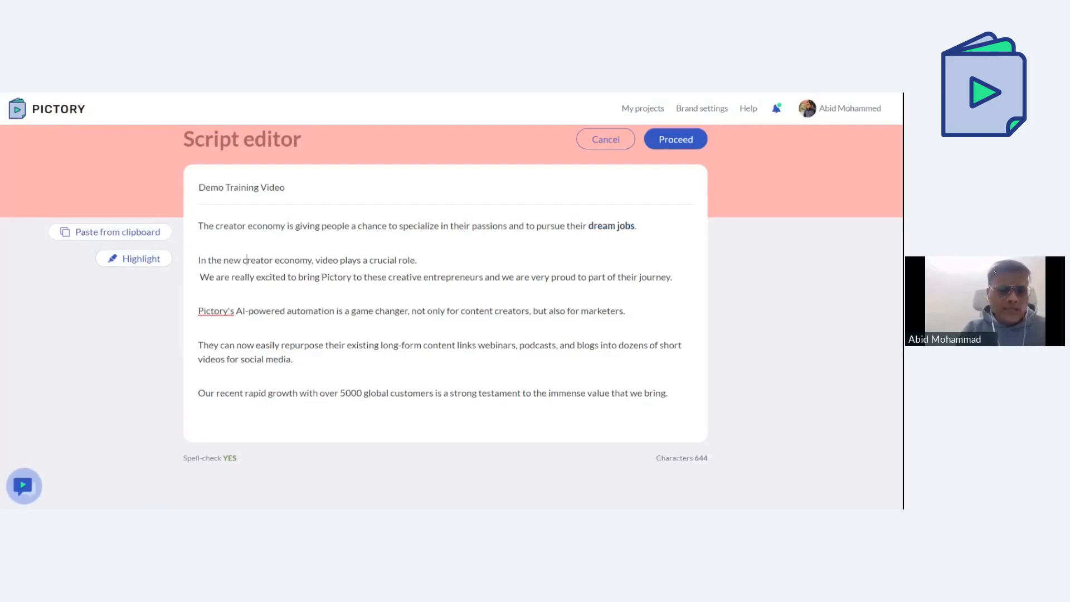
drag(315, 259, 338, 259)
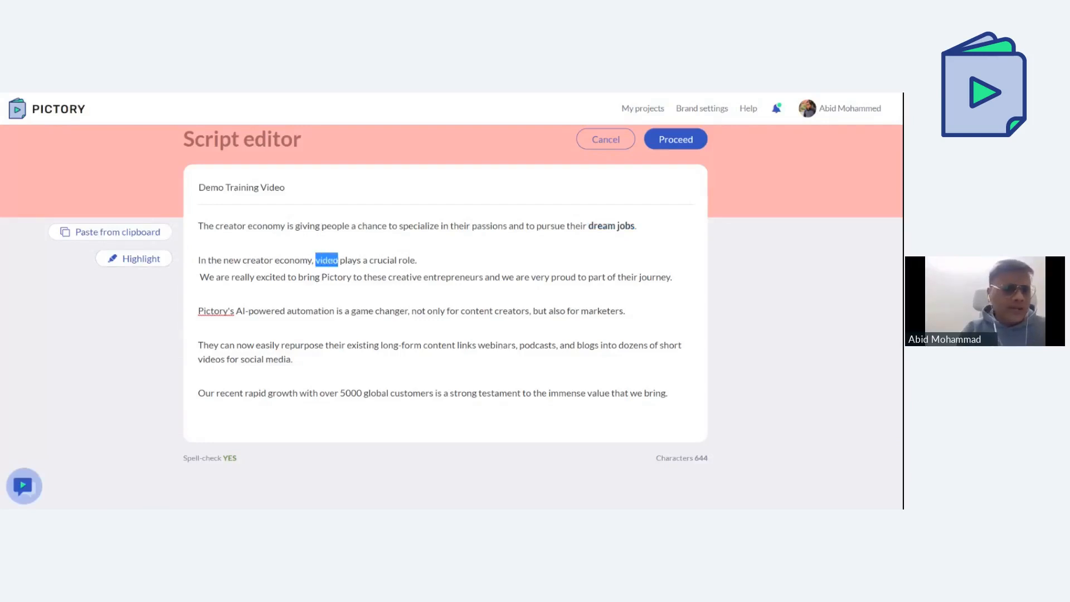
click(130, 266)
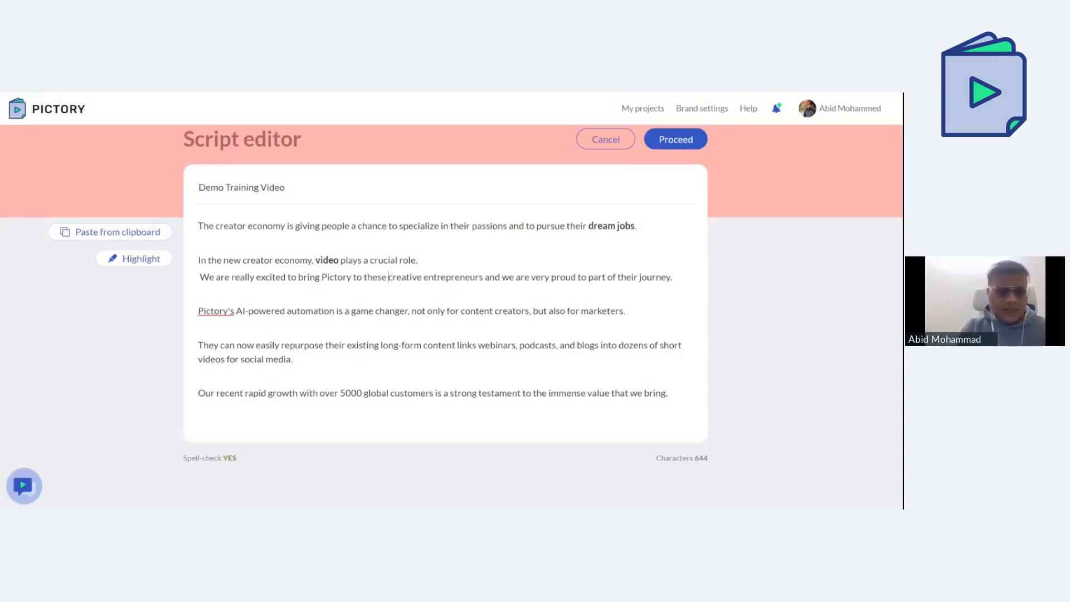
drag(388, 277, 483, 277)
drag(336, 311, 236, 311)
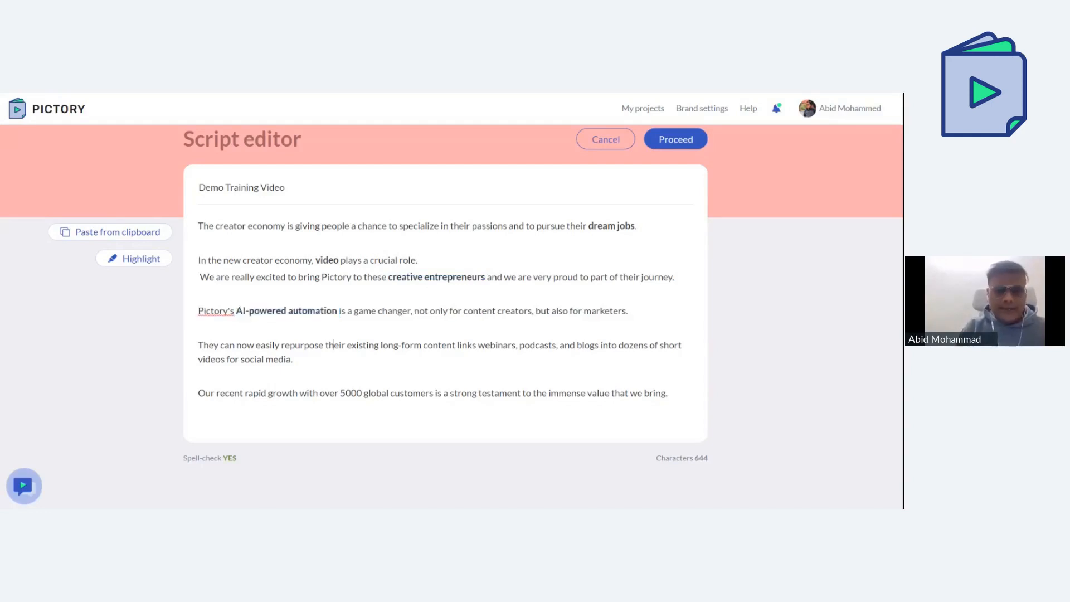
- Highlight "webinars, podcasts, and blogs" and "global customers" in the last two paragraphs of the script
drag(477, 345, 599, 345)
key(ctrl+b)
click(546, 392)
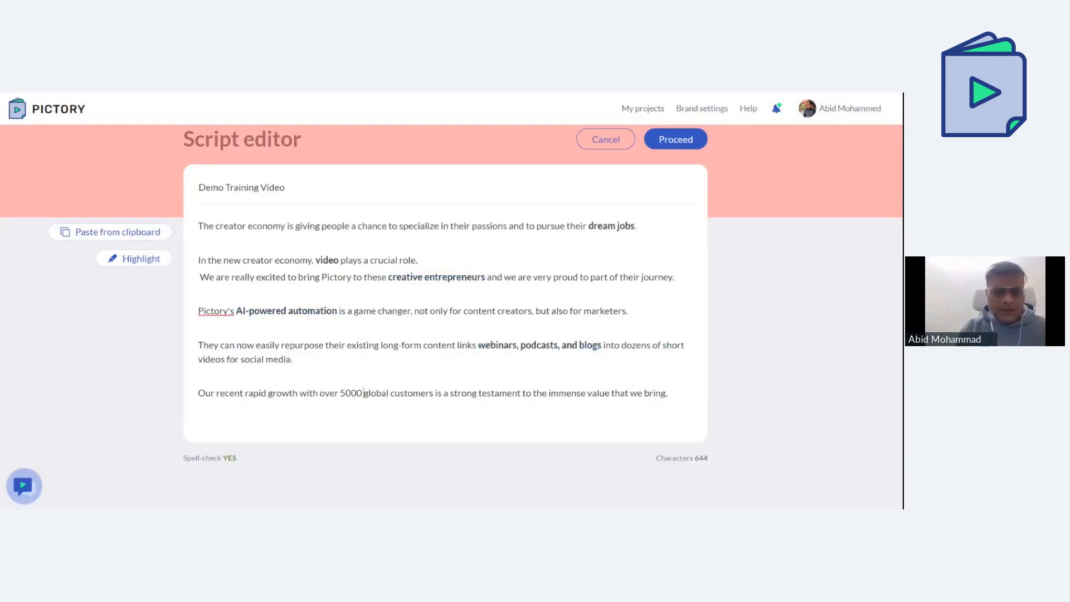
drag(363, 393, 433, 393)
key(ctrl+b)
click(513, 393)
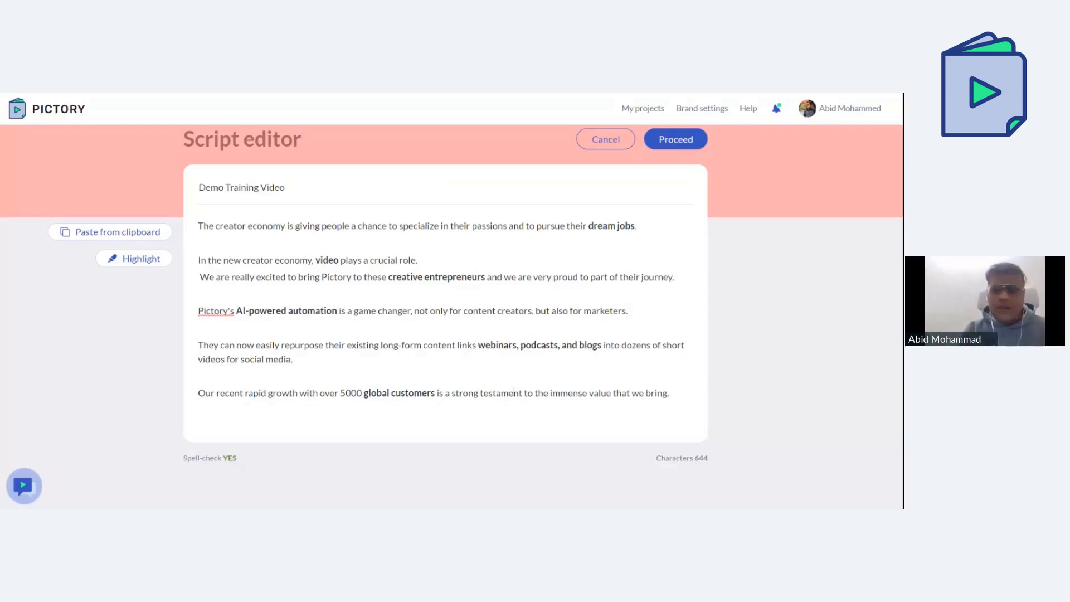
- Proceed with the finished script and choose the 16:9 Landscape aspect ratio for the video
click(677, 140)
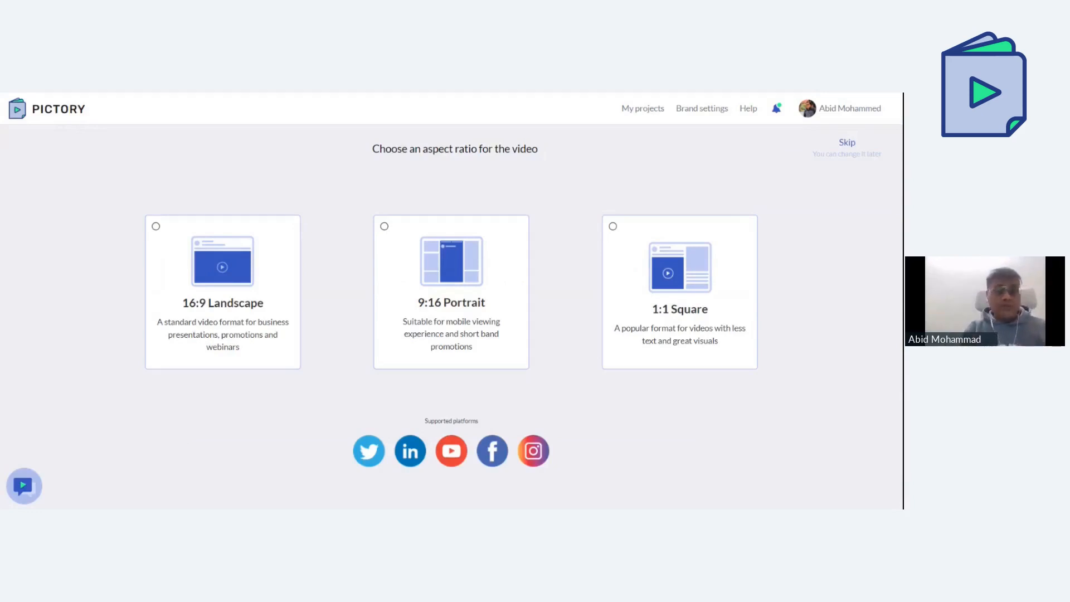
click(720, 344)
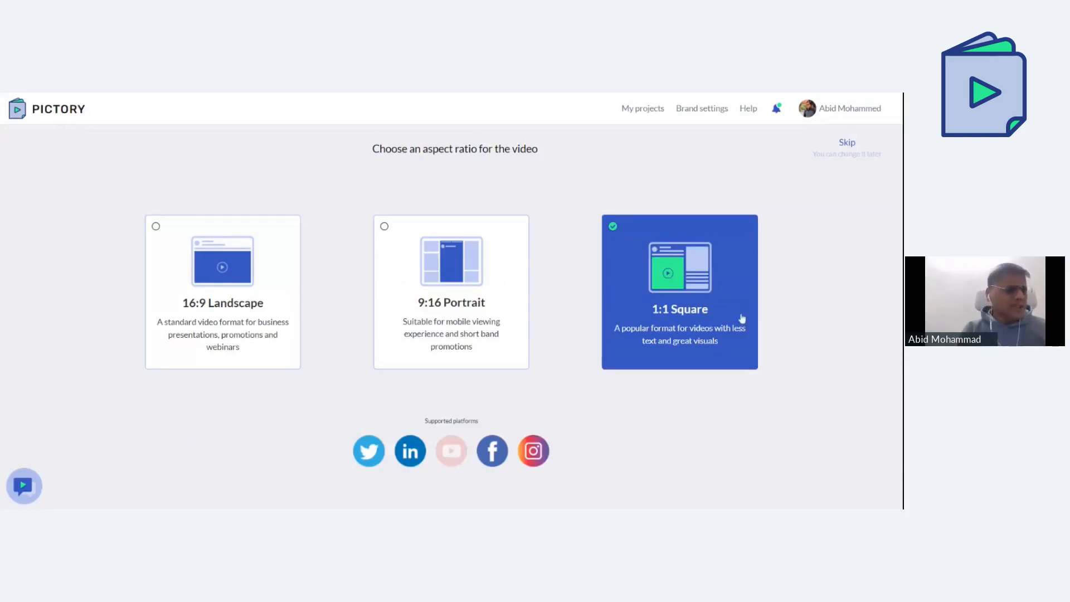
click(522, 305)
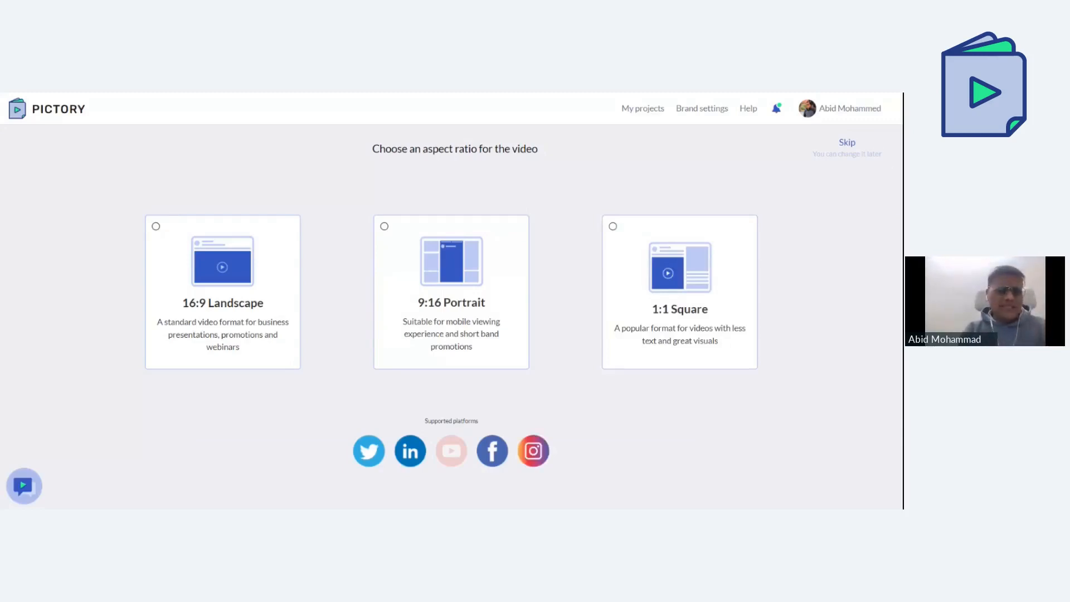
click(269, 310)
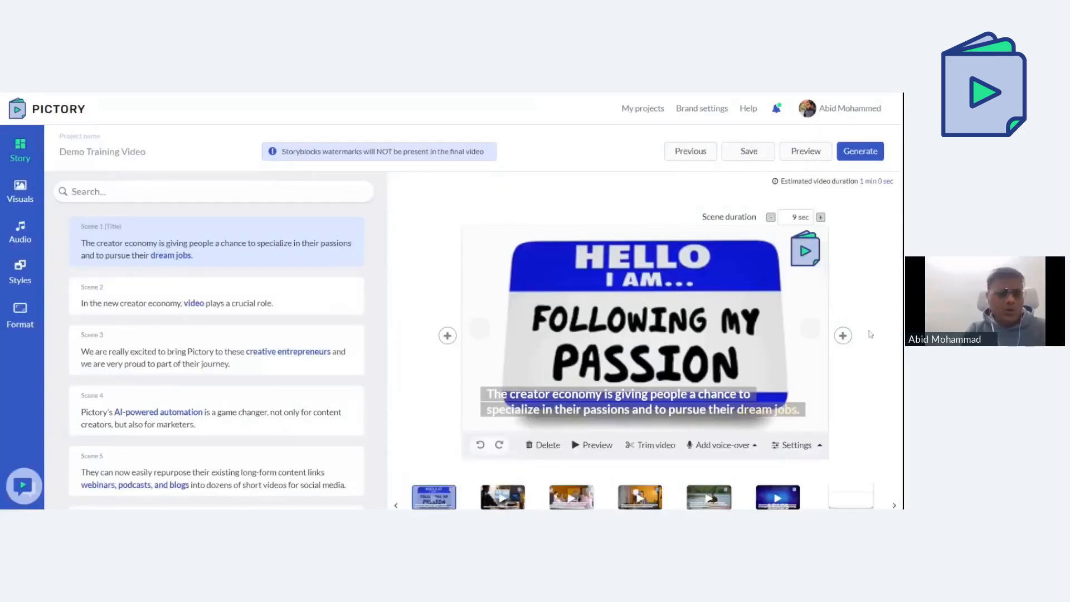
- Look through the storyboard's scene texts and visuals, viewing Scene 2 and Scene 5
scroll(377, 338, down, 2)
scroll(378, 339, up, 2)
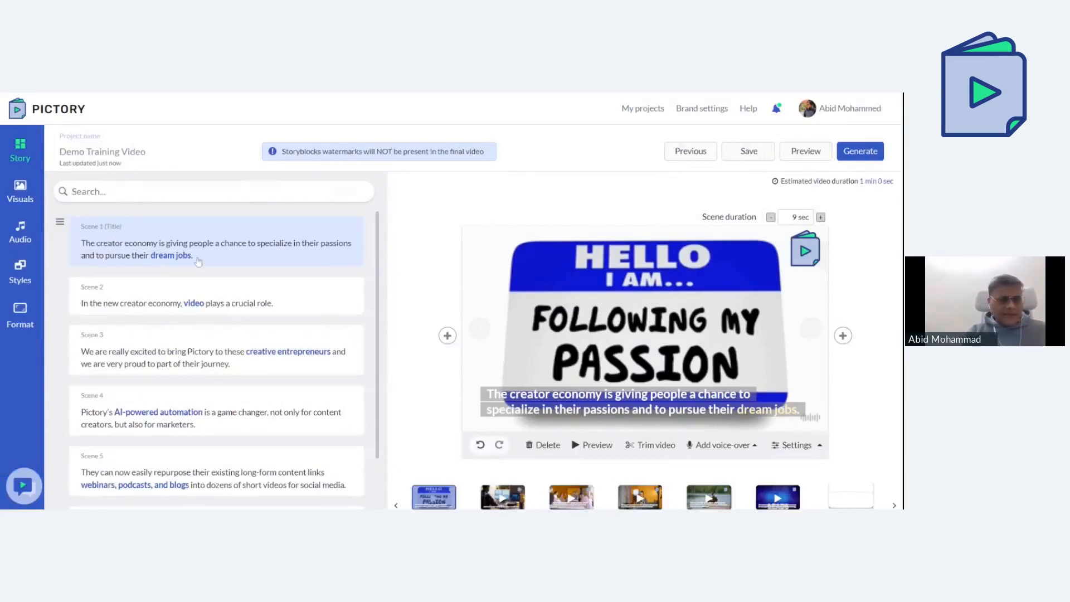
mouse_move(381, 225)
mouse_down()
mouse_move(383, 306)
mouse_move(384, 226)
mouse_up()
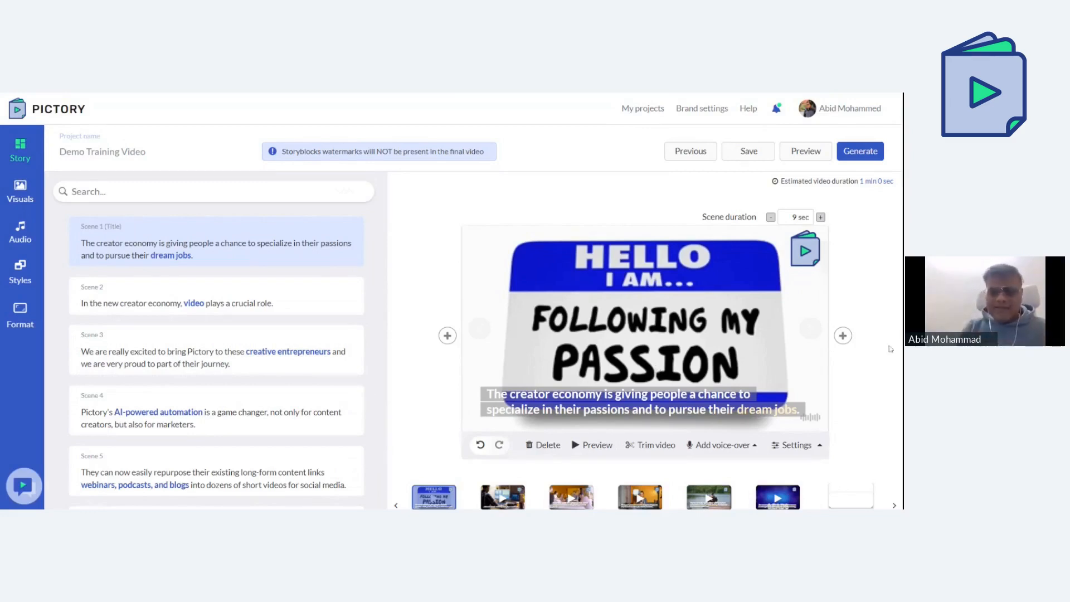
scroll(889, 349, down, 2)
scroll(890, 349, down, 1)
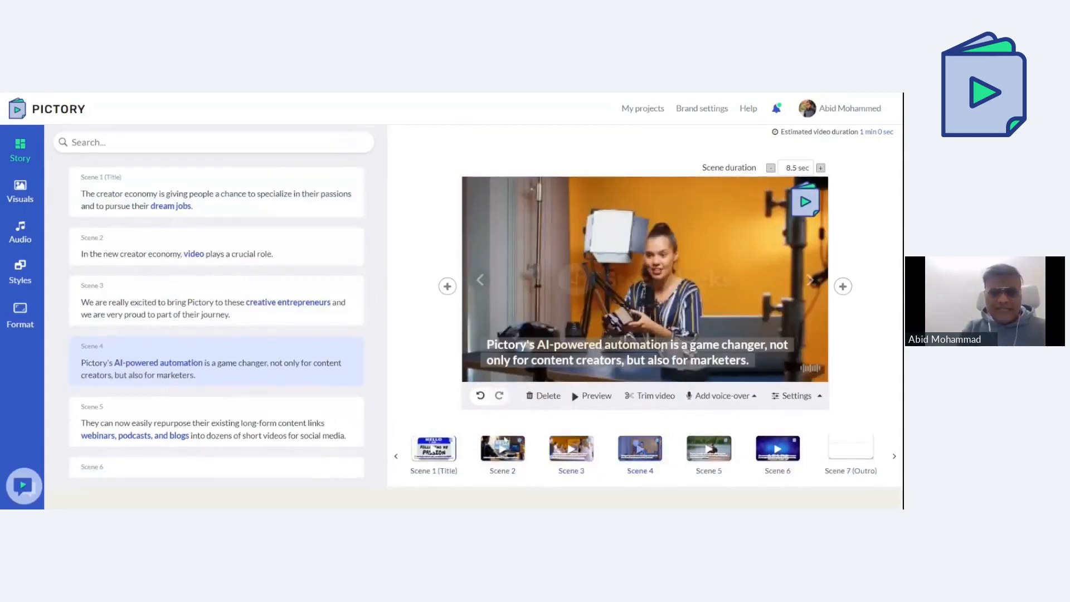
click(502, 448)
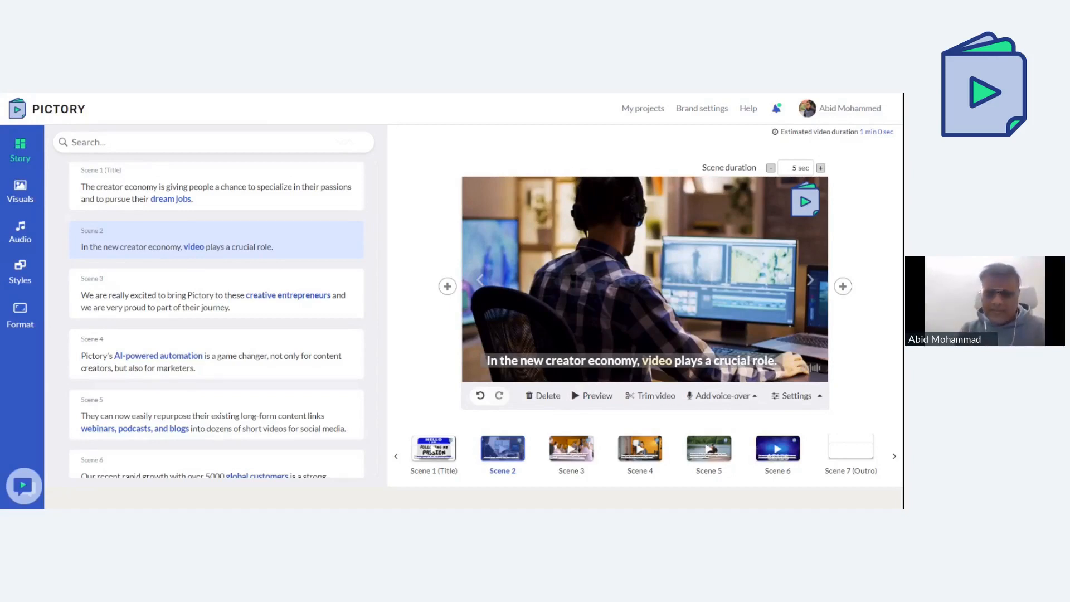
click(698, 454)
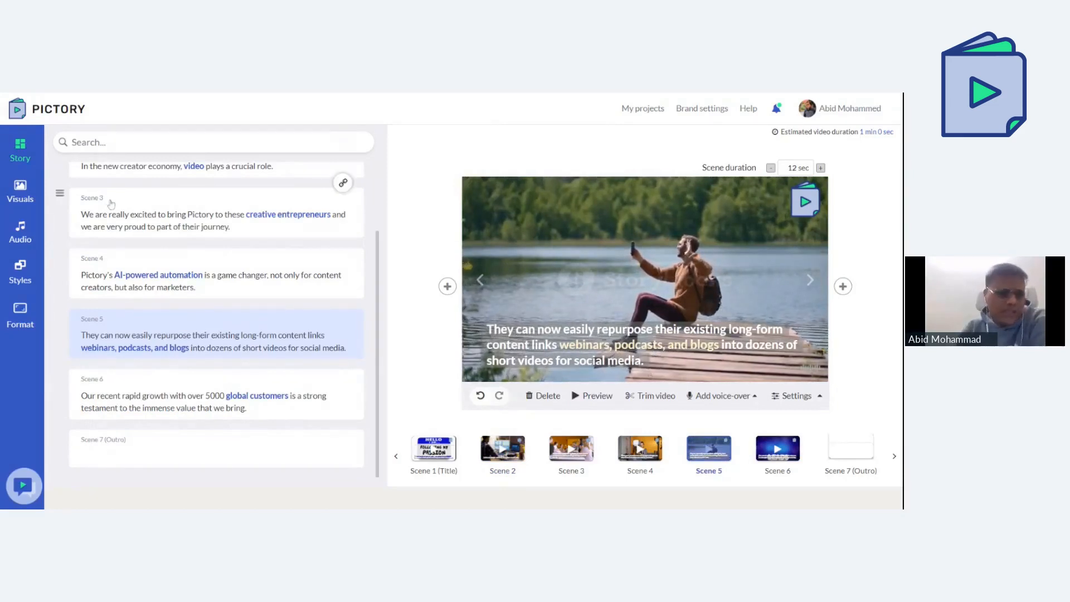
- Search the visuals library for "video" and filter the results to Images
click(21, 204)
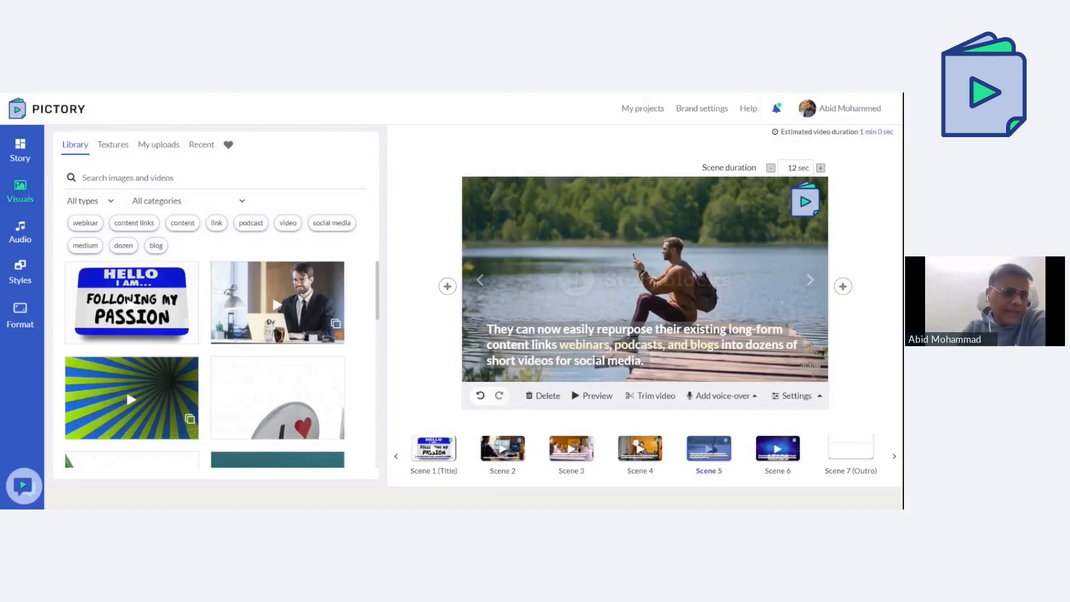
scroll(221, 365, down, 1)
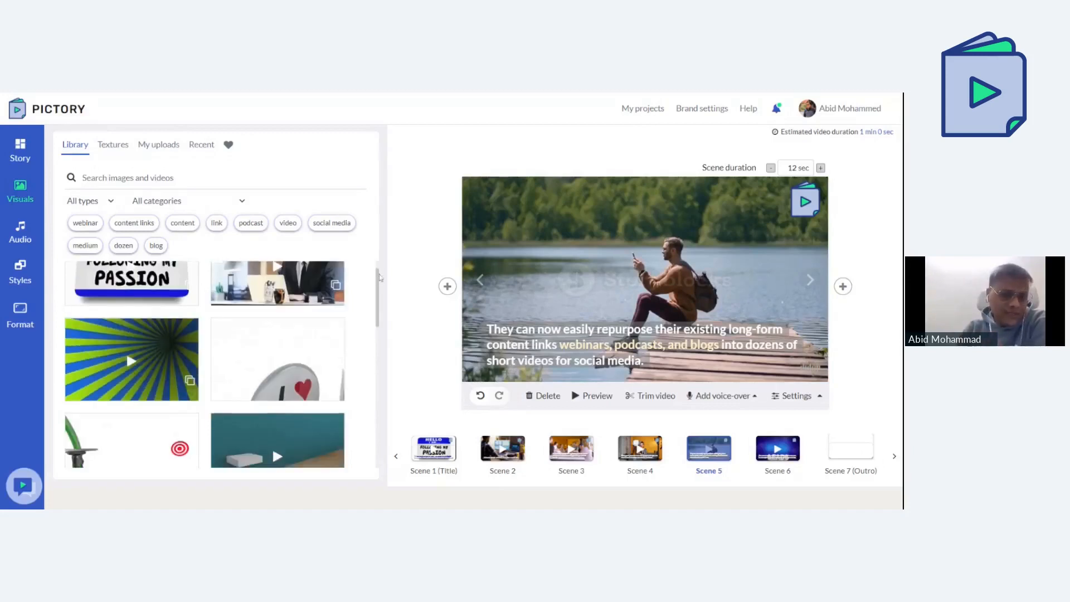
drag(379, 279, 374, 234)
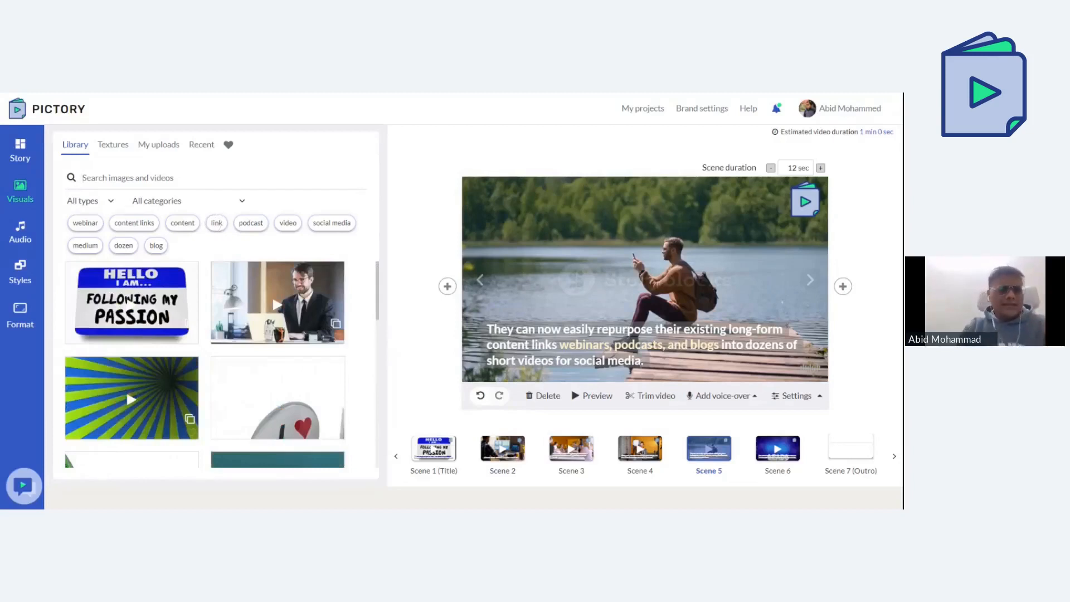
text(video)
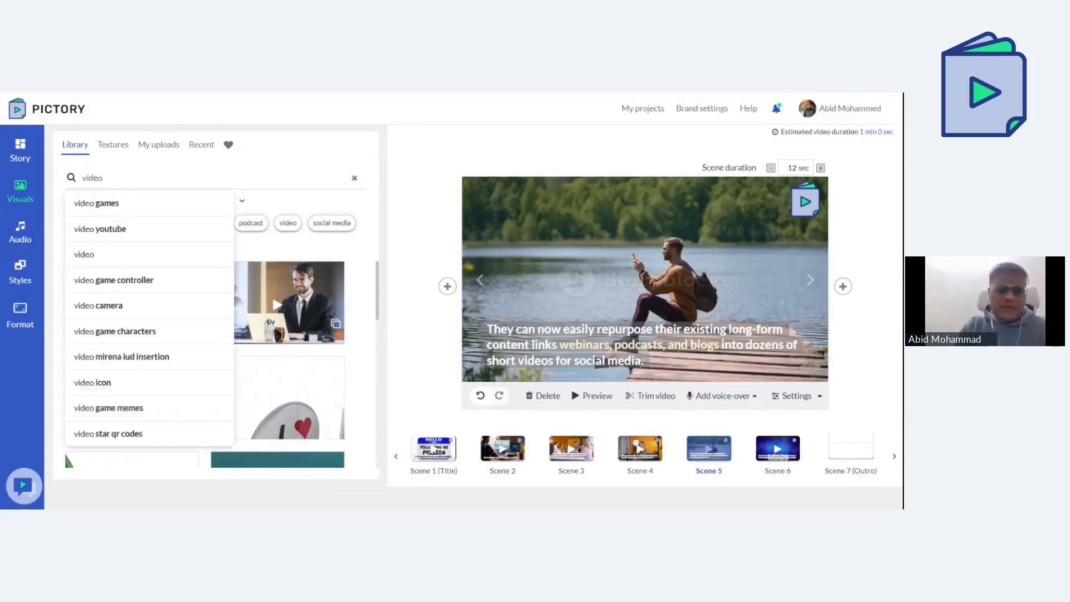
key(Return)
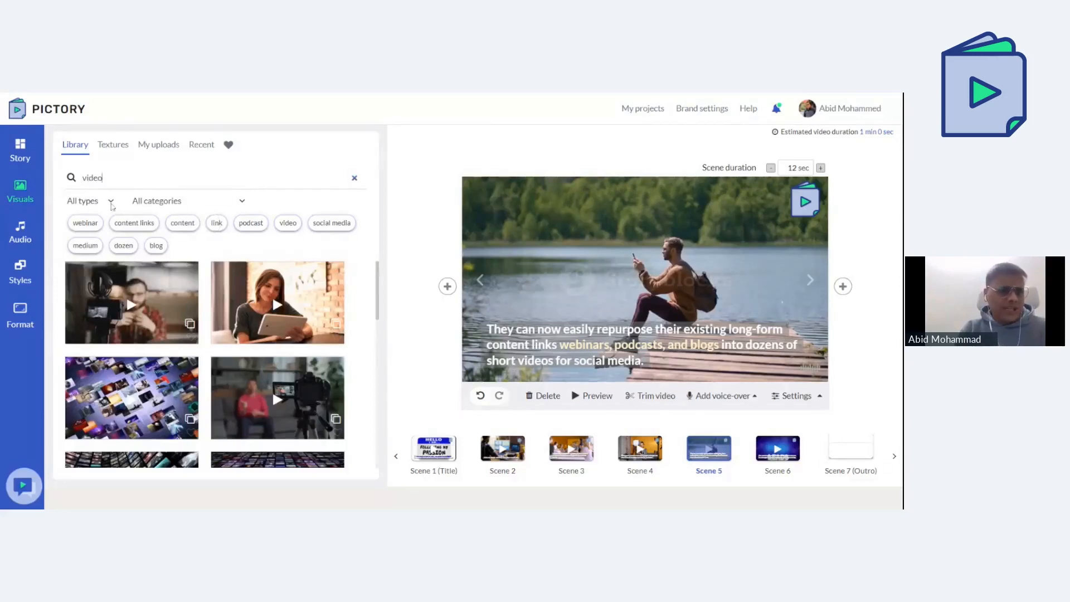
click(112, 215)
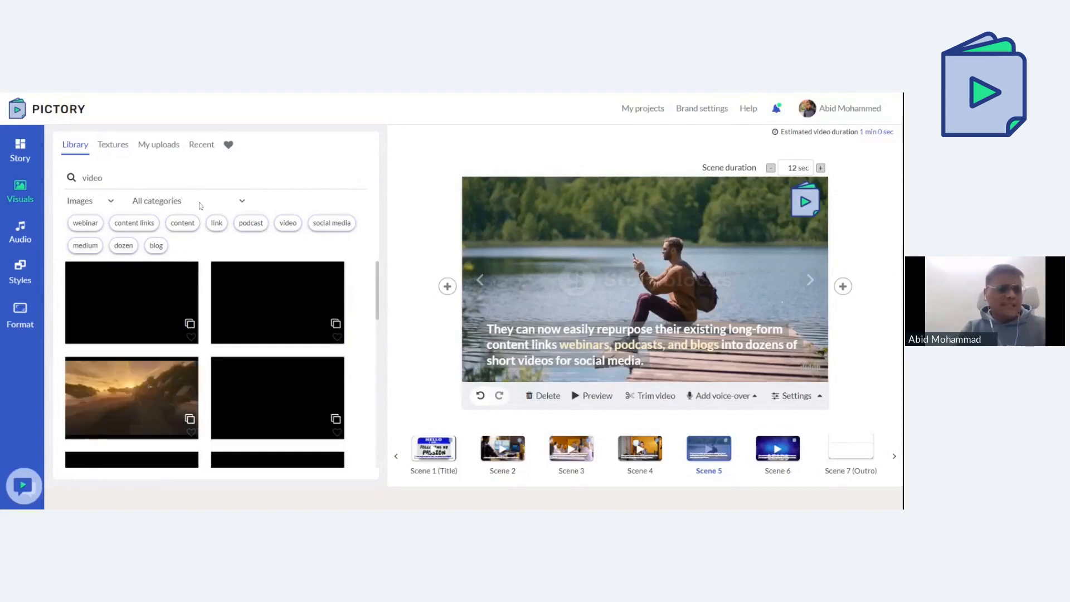
- Filter the library results to Videos and use the photo-collage clip as the Scene 5 visual
click(107, 206)
click(110, 215)
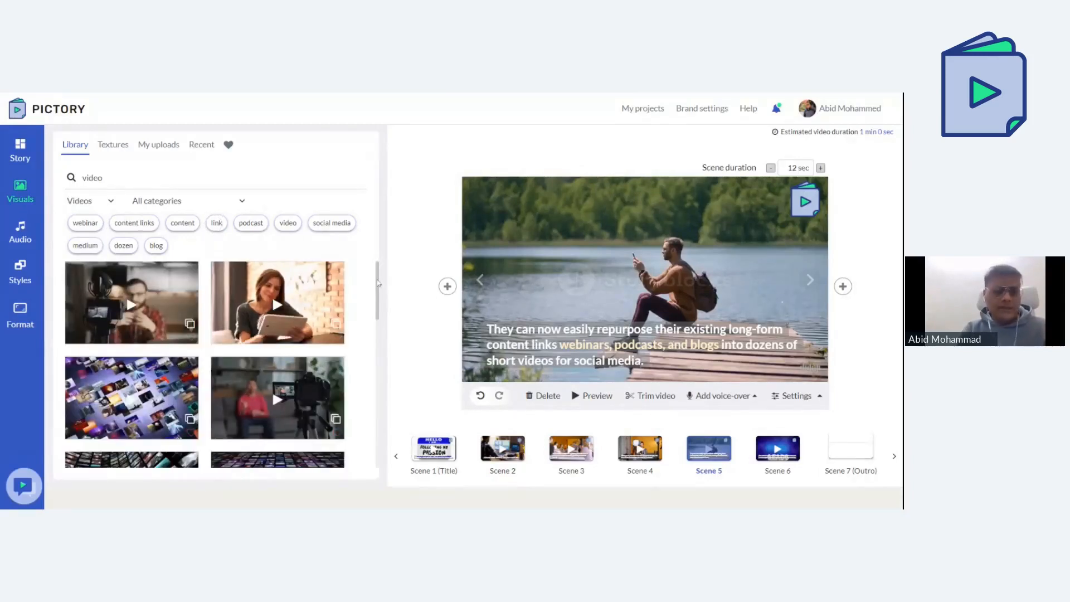
drag(377, 290, 377, 284)
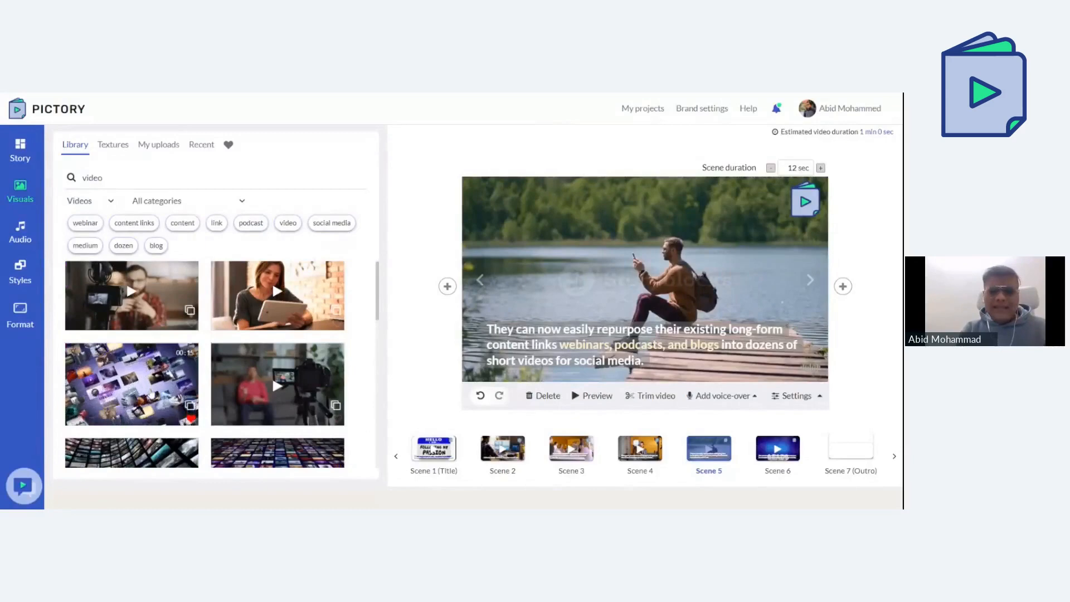
click(150, 393)
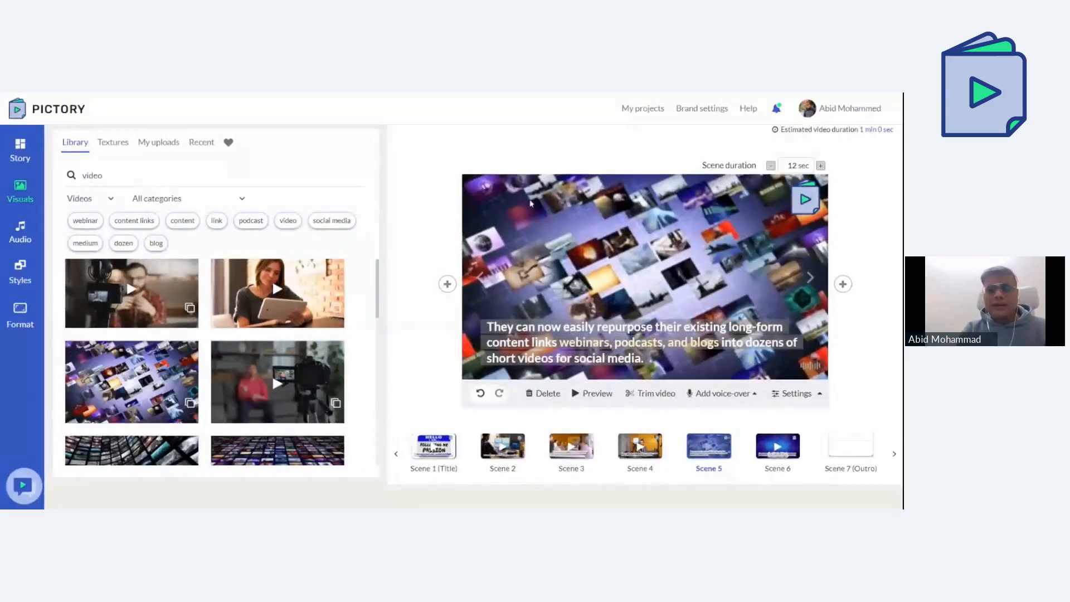
click(721, 394)
click(425, 365)
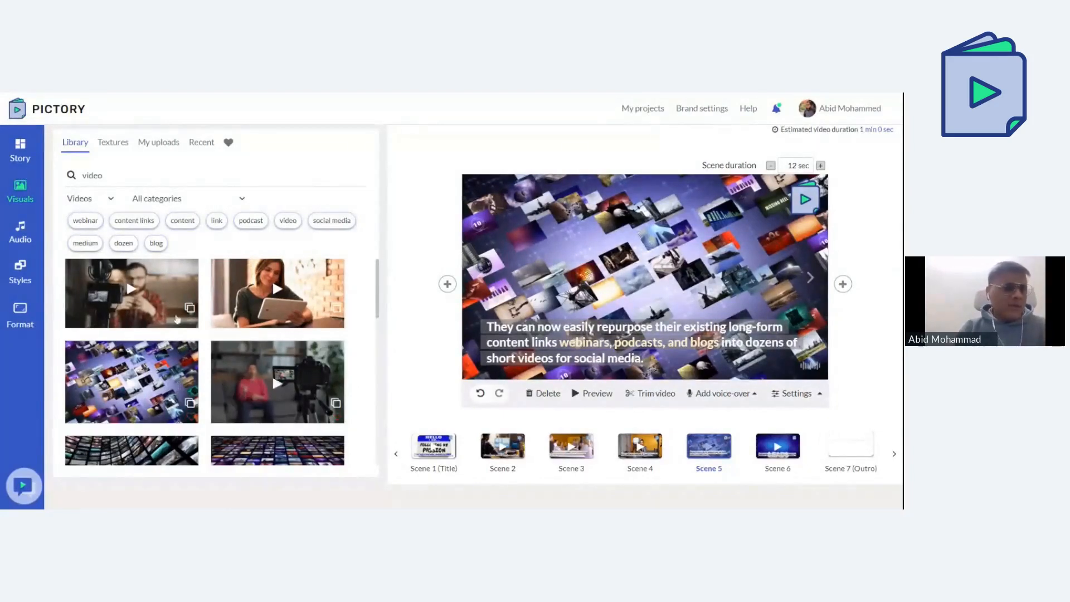
- Search the visuals library with the suggested keyword "podcast" and apply the studio microphone clip to Scene 5
click(84, 222)
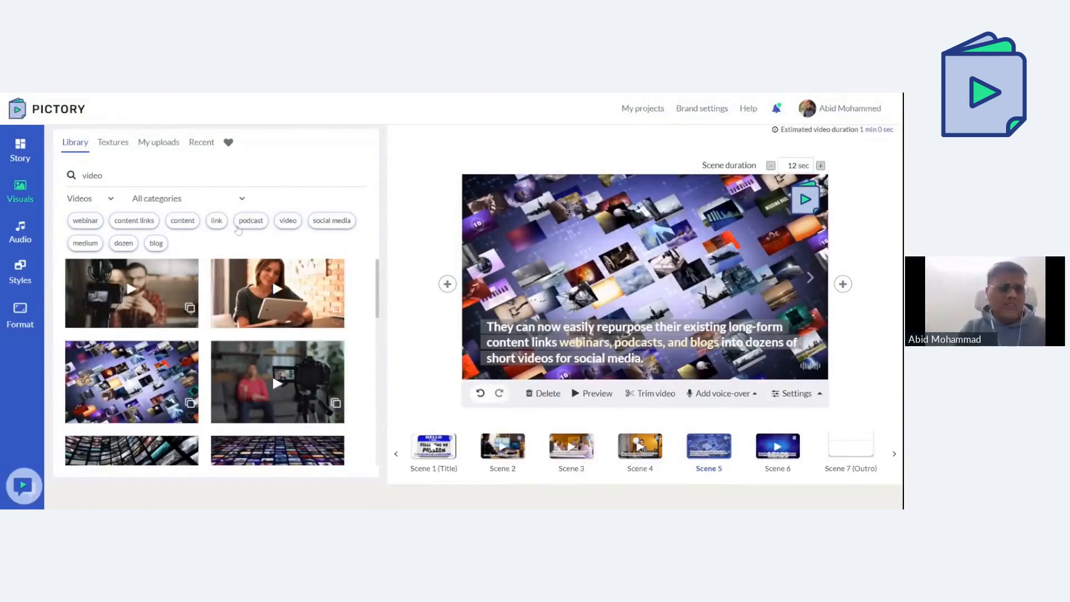
click(240, 224)
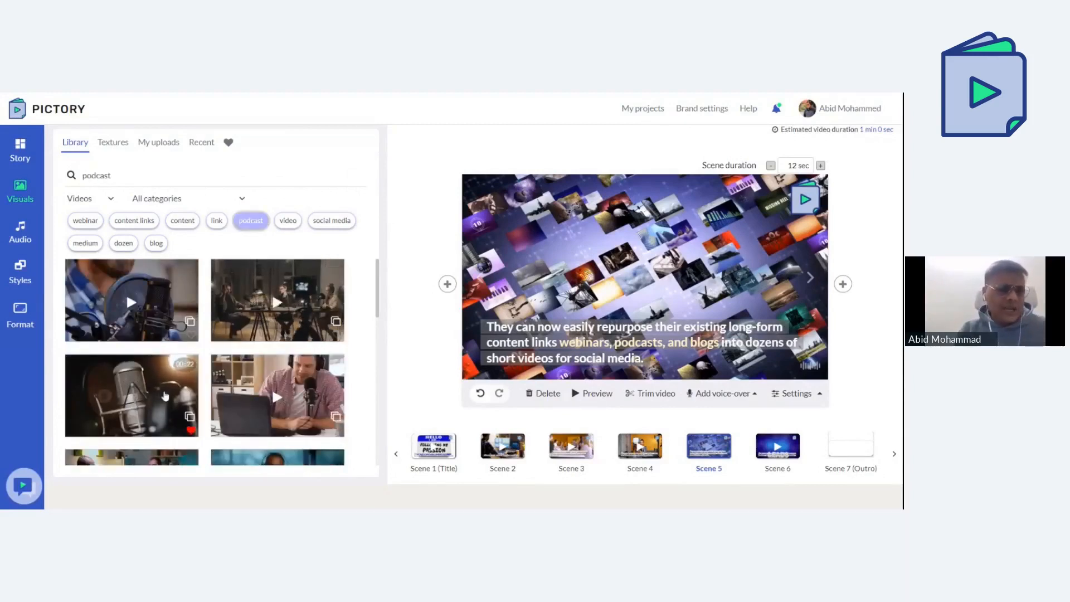
click(164, 396)
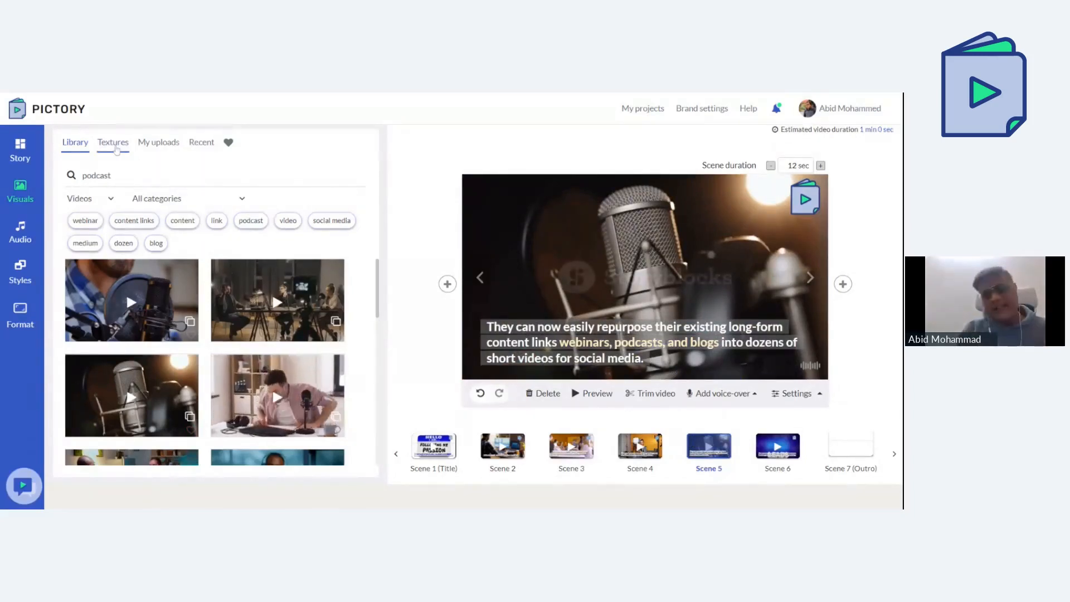
- Try solid green, a light crossed-line texture and solid blue as the background of Scene 5
click(114, 144)
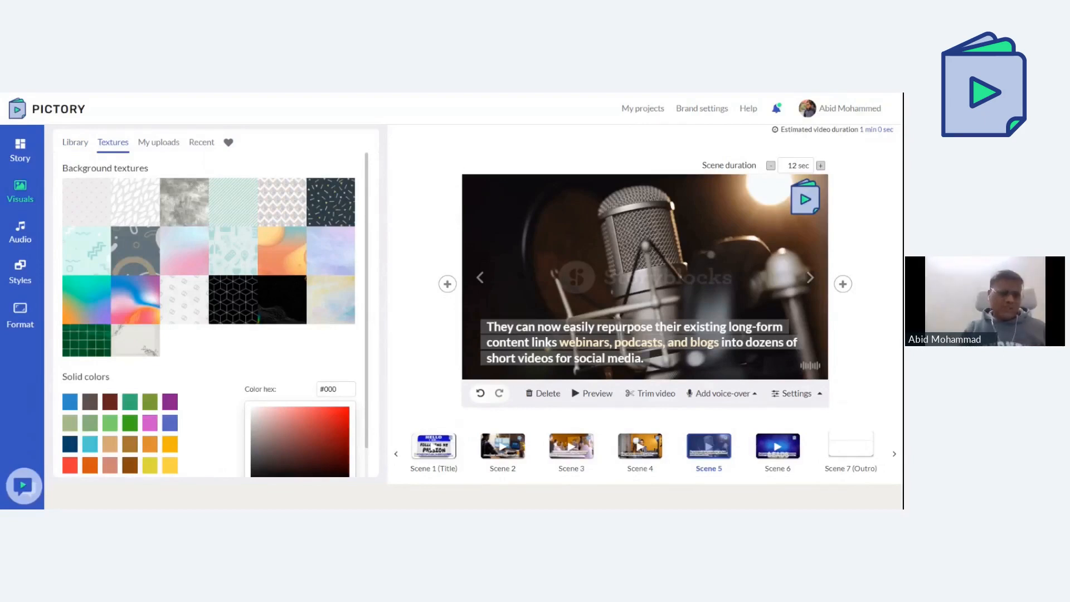
click(134, 406)
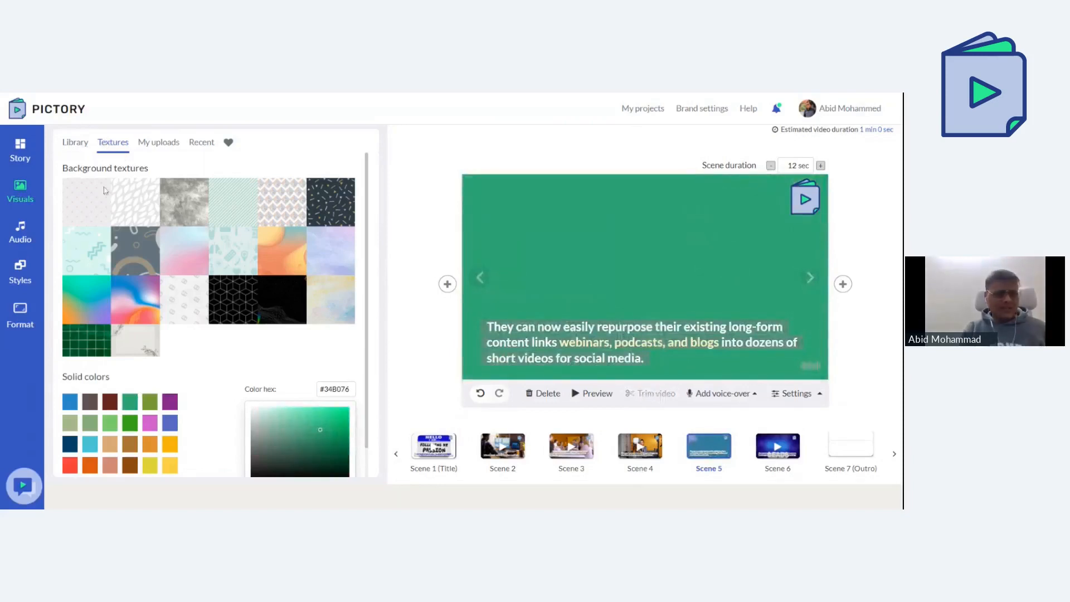
click(98, 201)
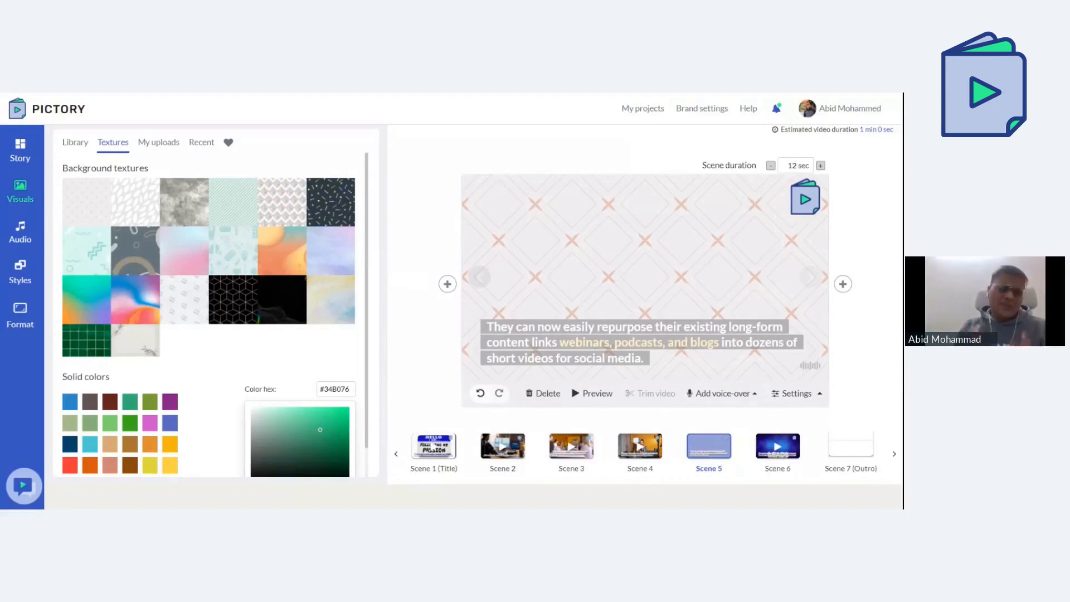
click(73, 405)
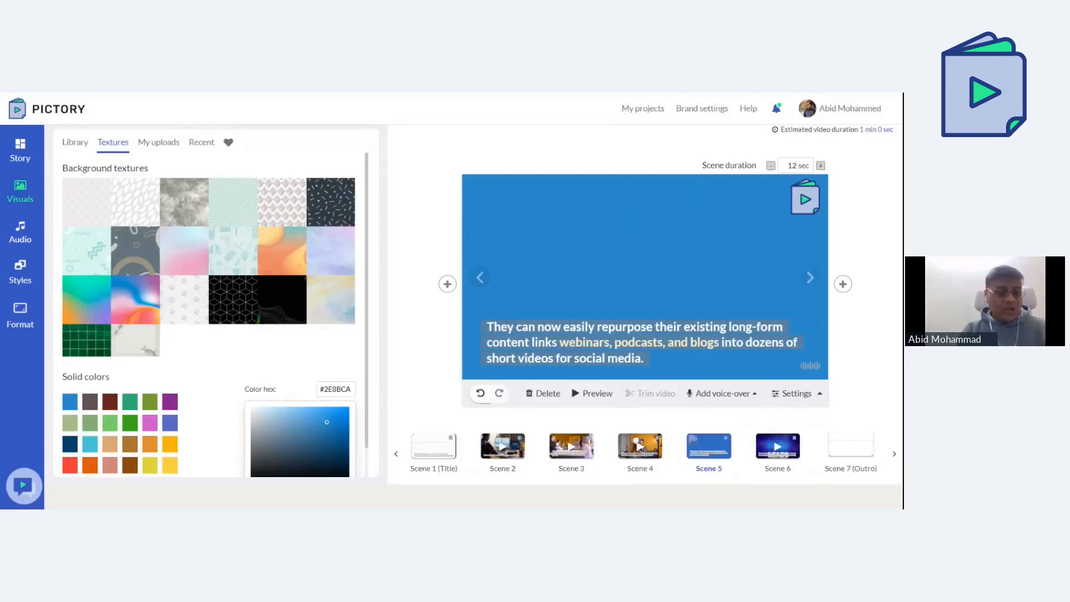
- Undo the last three background changes on Scene 5 to return to the microphone clip
click(481, 393)
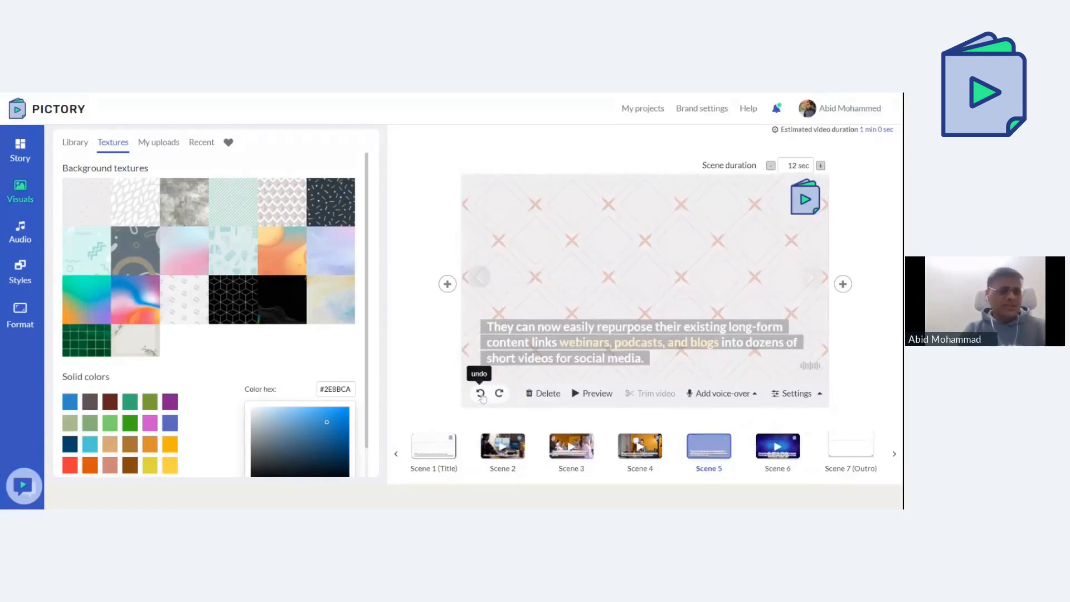
click(481, 395)
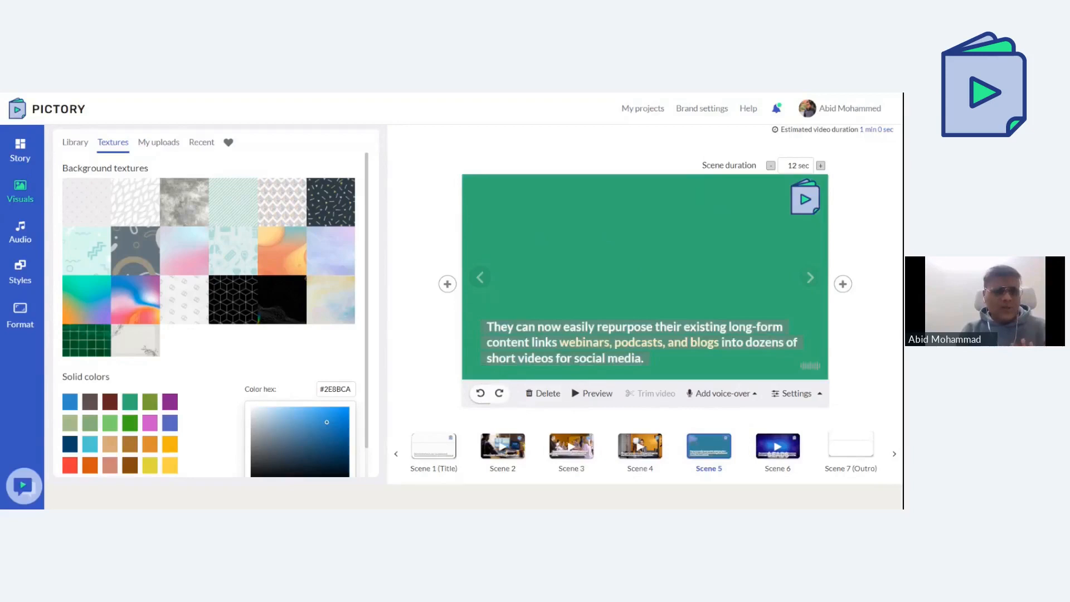
click(482, 397)
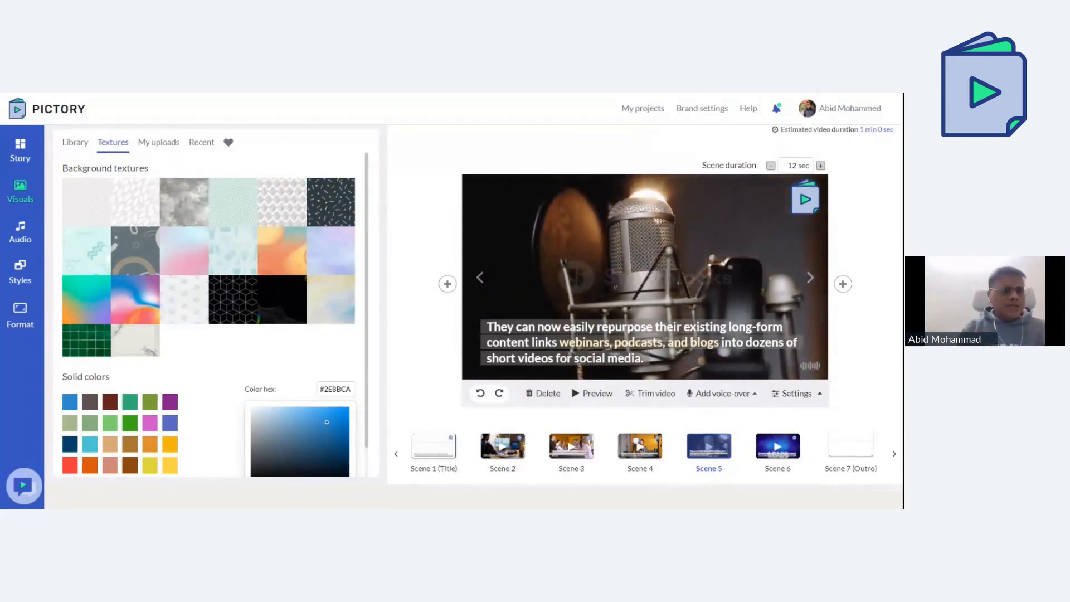
- Save the new blank white image to the personal uploads
click(159, 144)
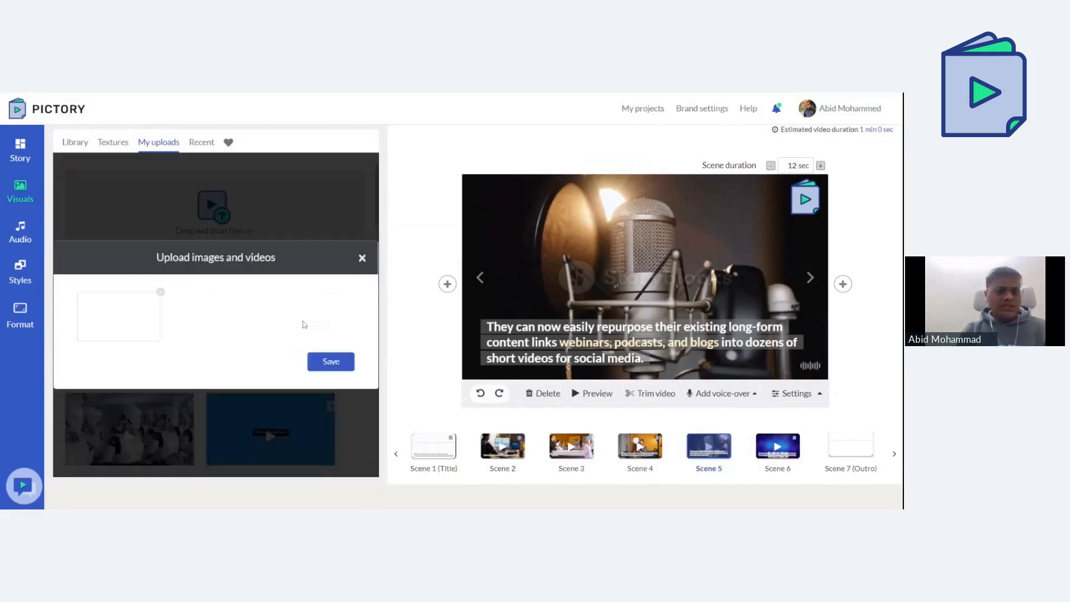
click(324, 365)
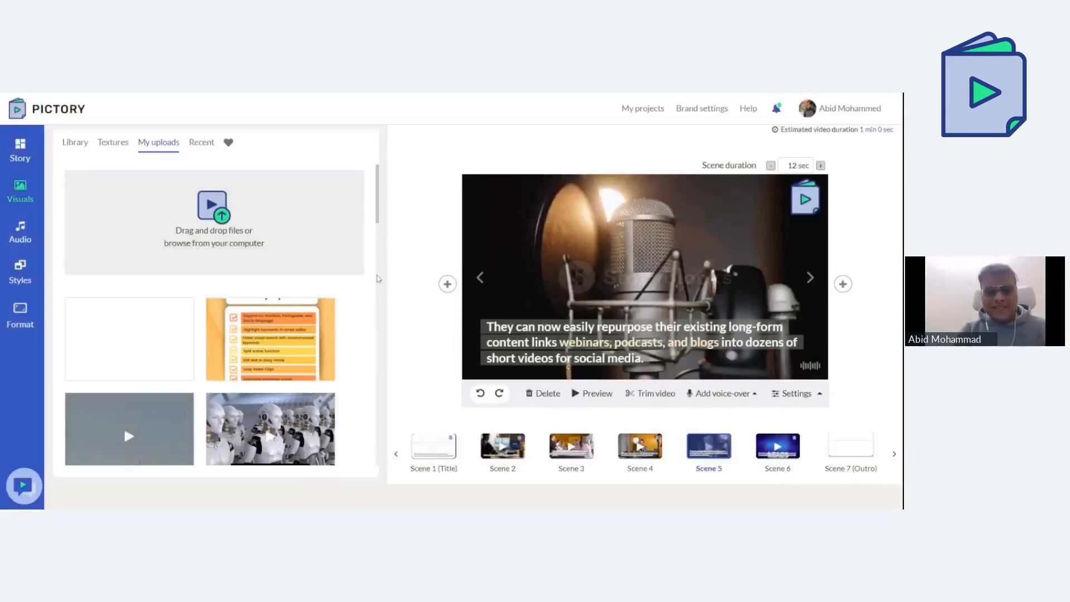
- Apply the uploaded "Pictory Updates" checklist image to Scene 5 and turn on its visual zoom & pan
mouse_move(295, 355)
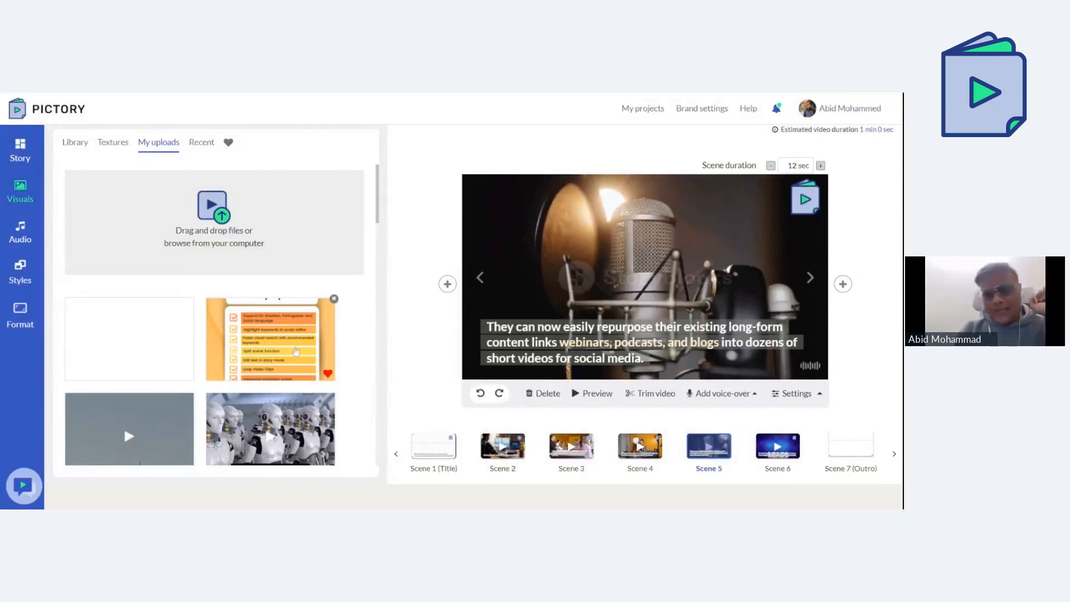
click(296, 350)
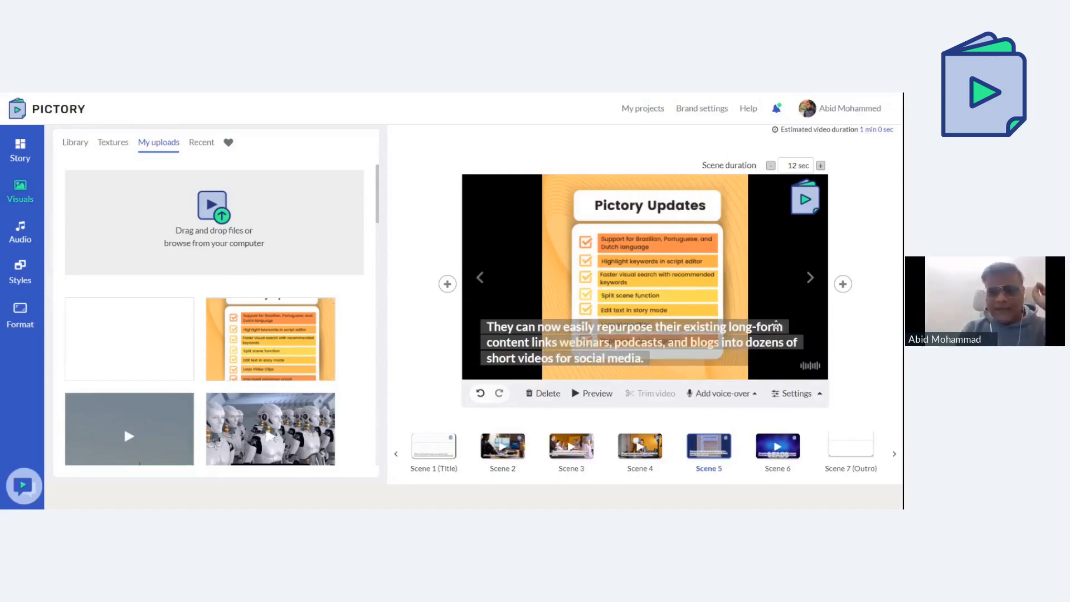
click(796, 393)
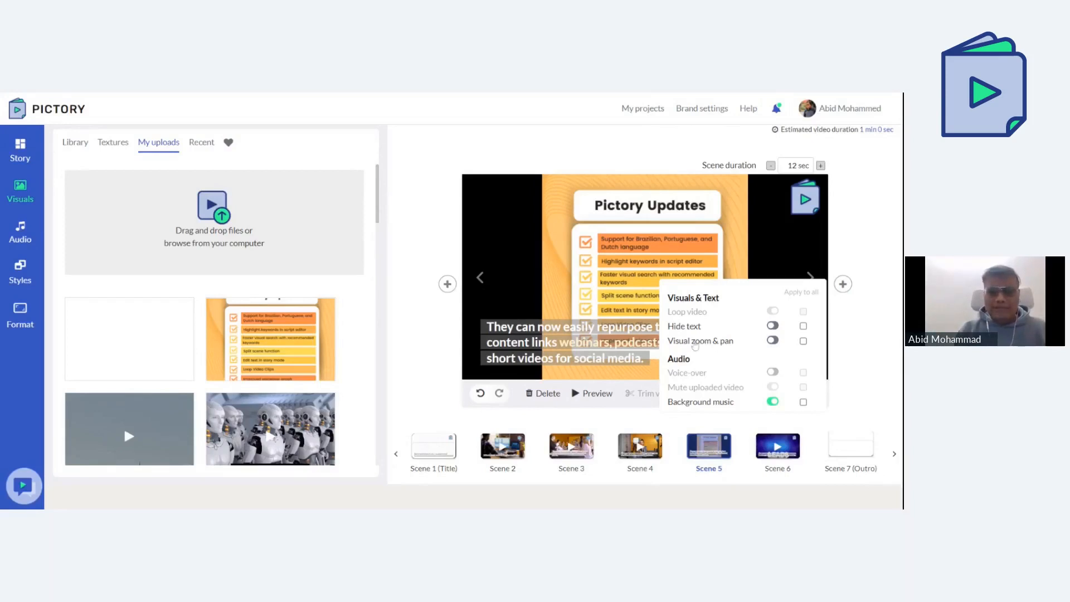
click(695, 343)
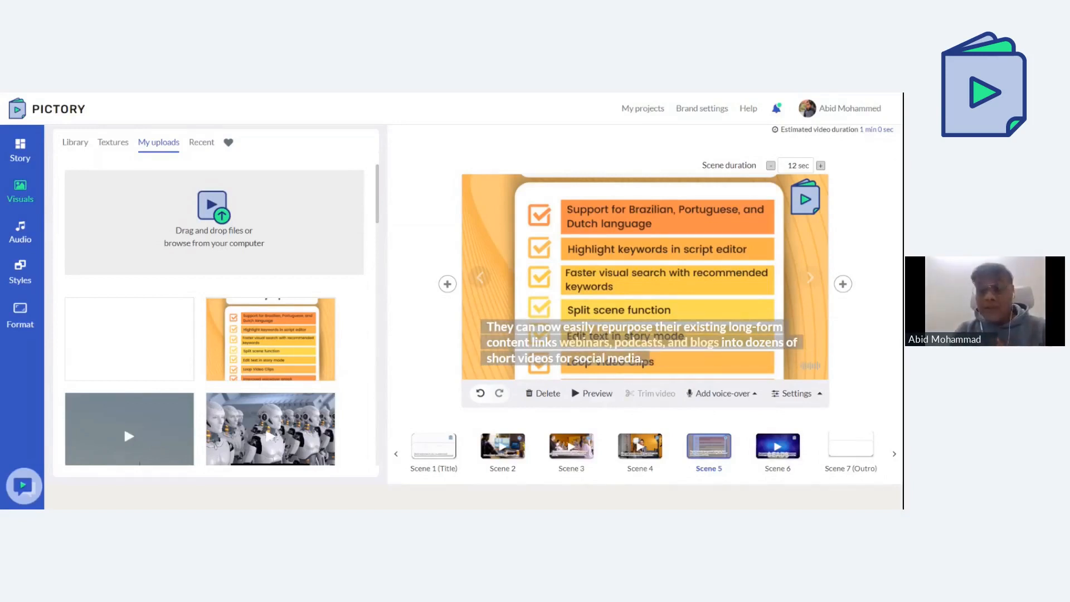
- Mark the first podcast clip in the library as a favorite, and apply the favorite clip of the woman in glasses to Scene 5
click(76, 143)
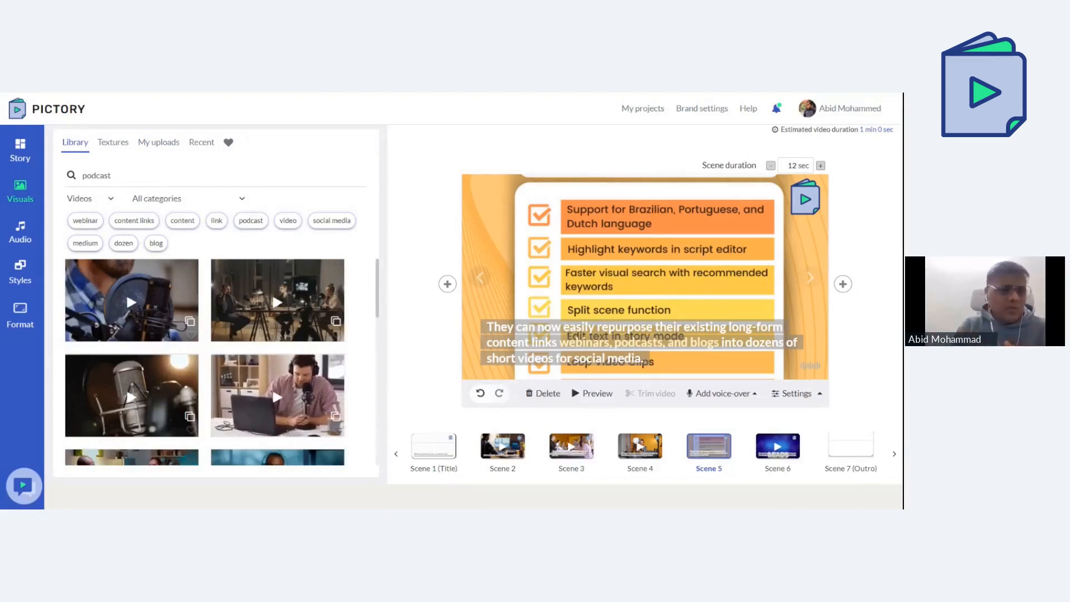
click(191, 334)
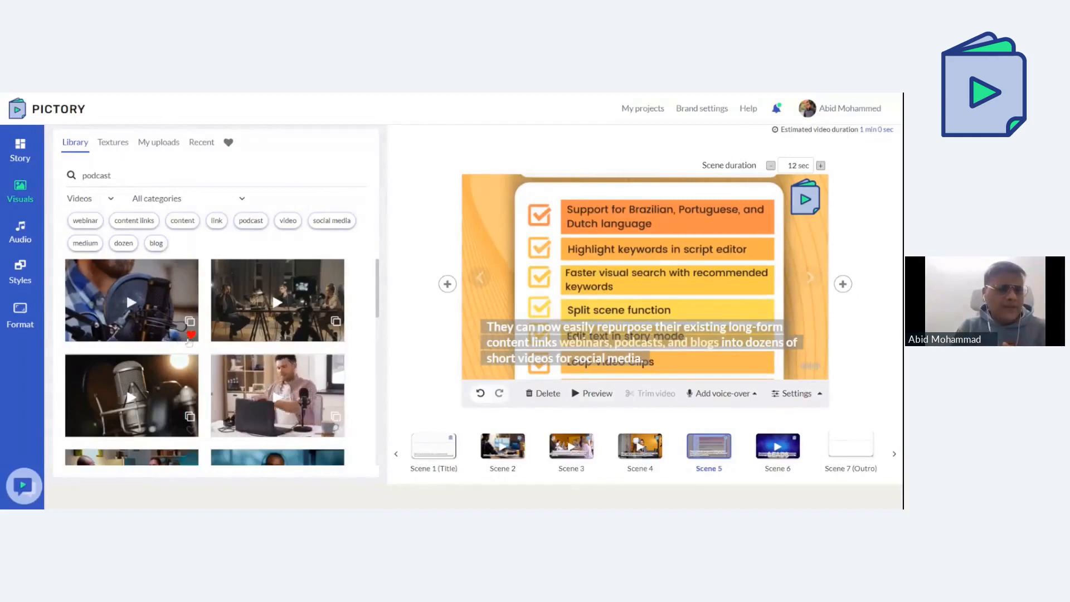
click(229, 143)
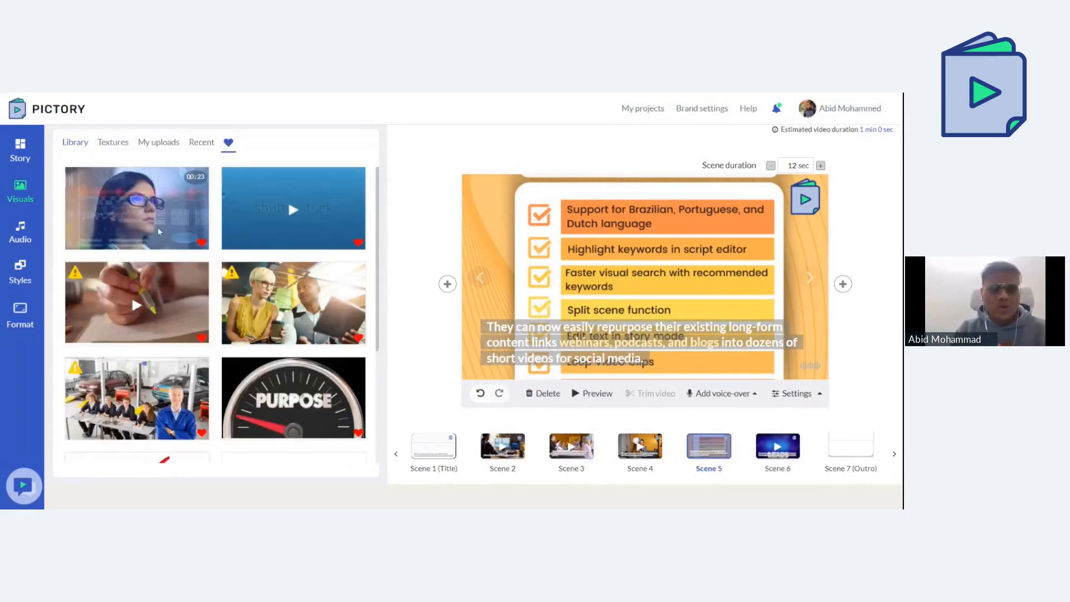
click(178, 218)
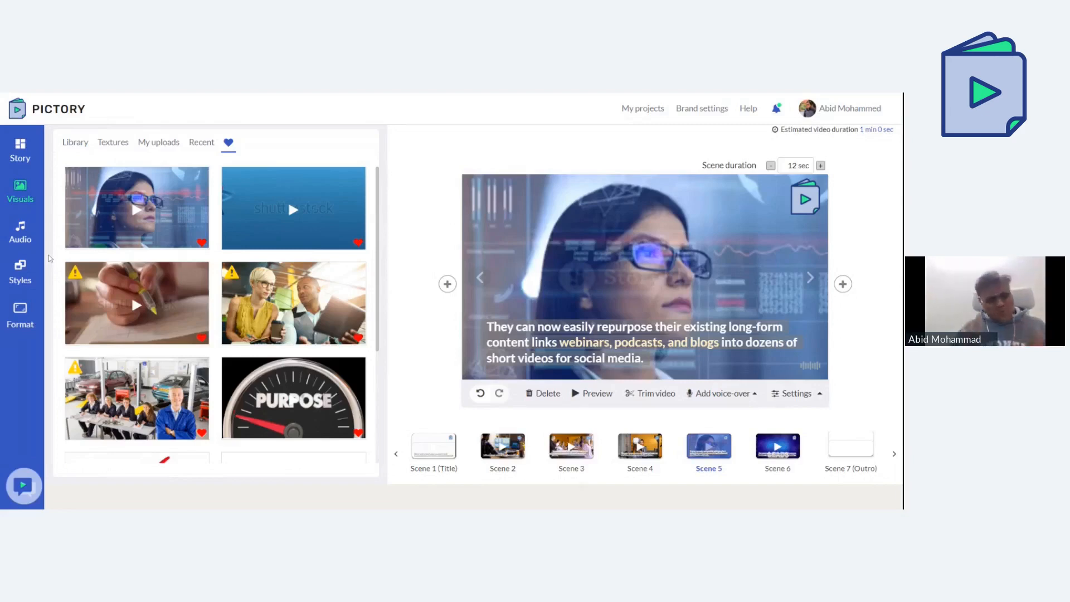
- Browse the background music and its mood and genre filters, and play a sample of the track "Island Fling"
click(20, 234)
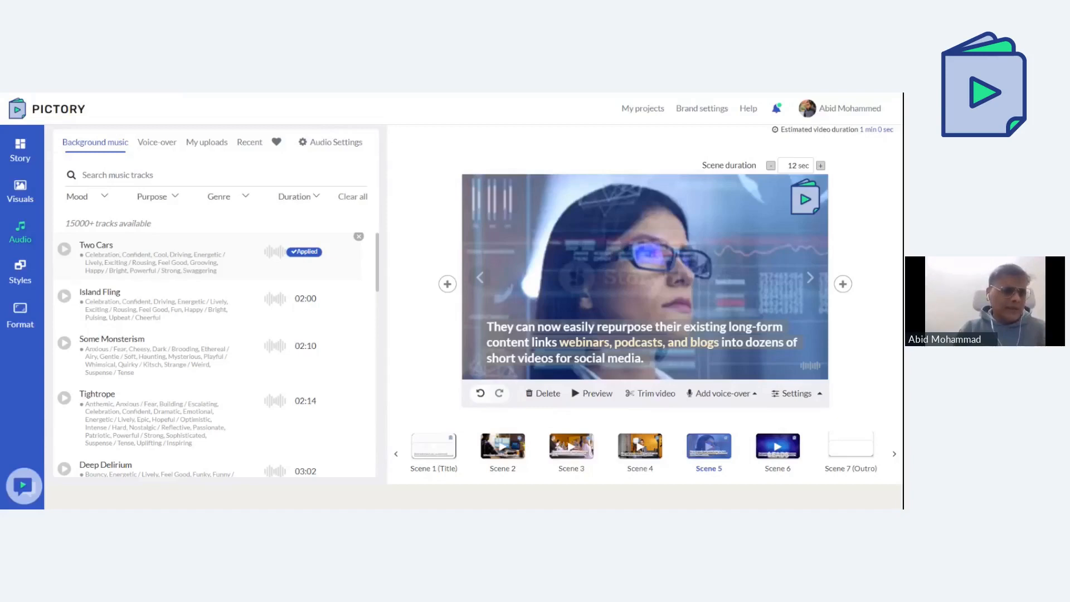
click(105, 198)
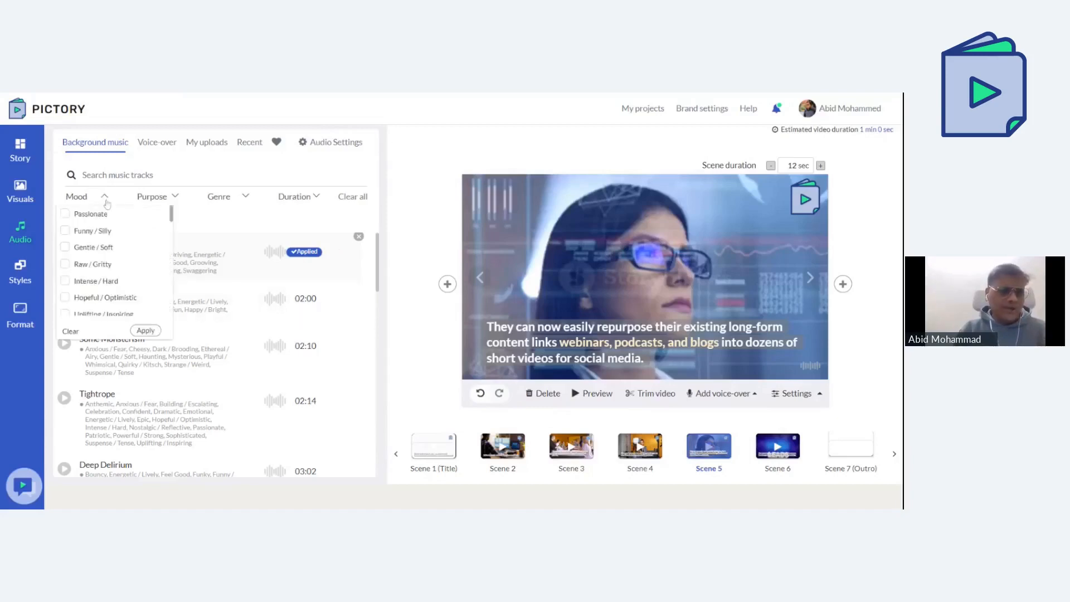
click(228, 199)
click(246, 196)
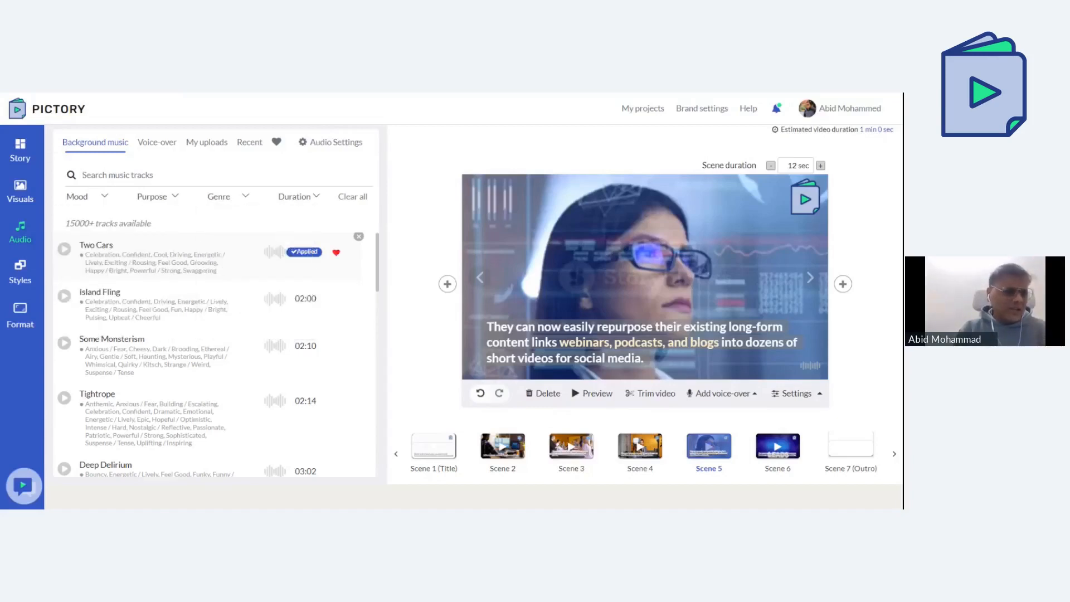
click(66, 300)
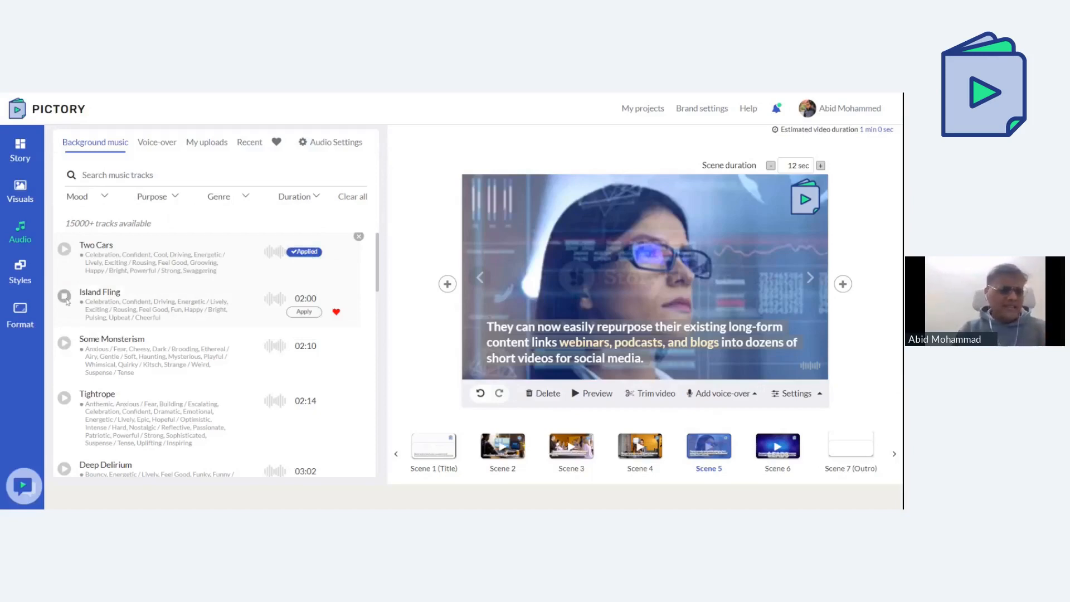
click(63, 298)
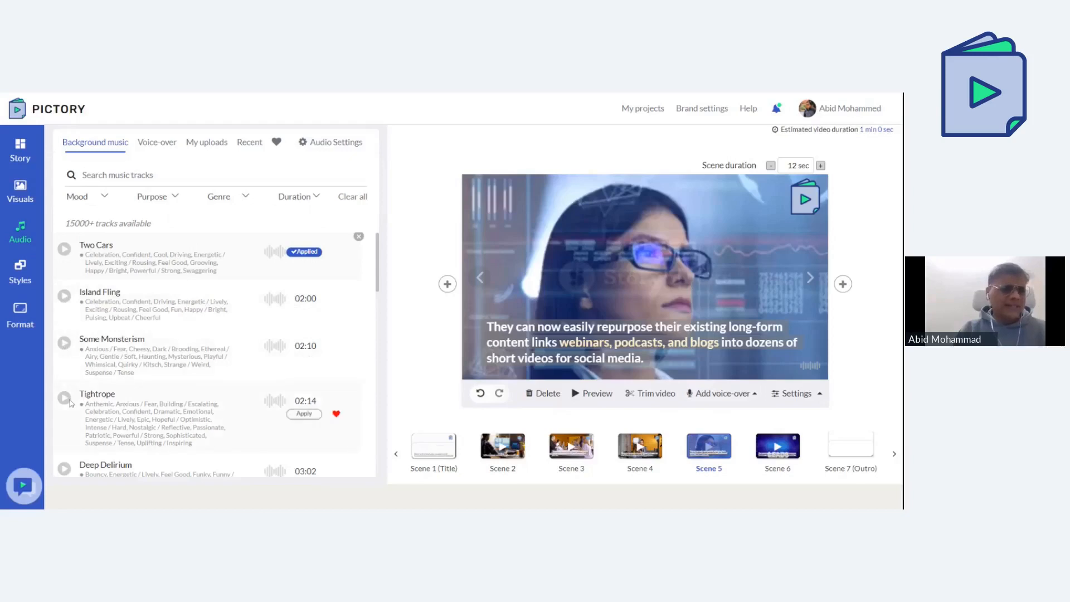
- Filter the background music by the Uplifting / Inspiring mood and apply the track "Along The Way"
click(228, 206)
click(101, 198)
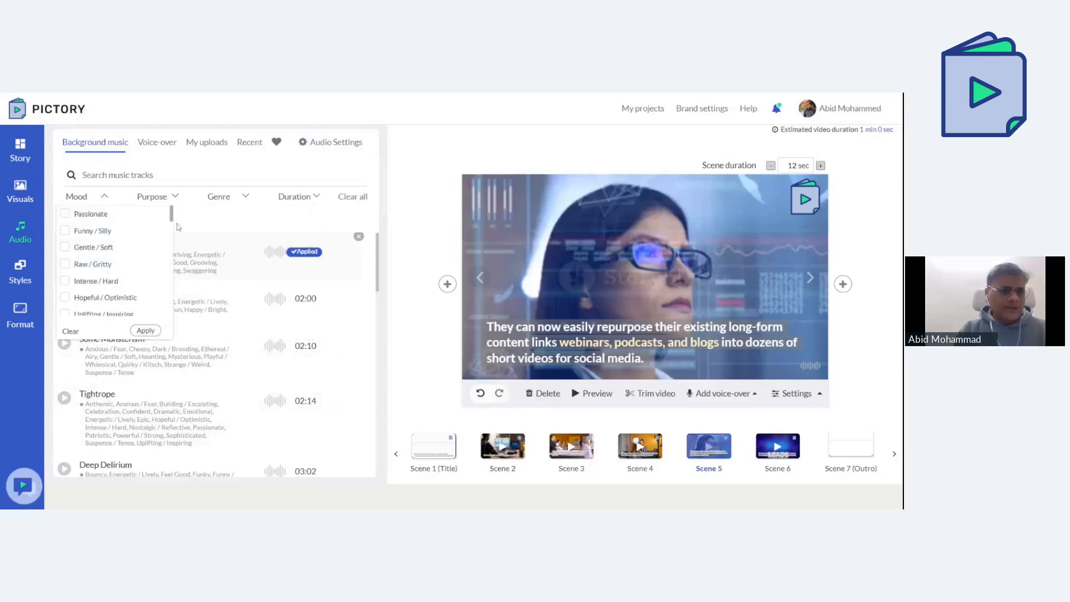
scroll(111, 262, down, 1)
click(66, 288)
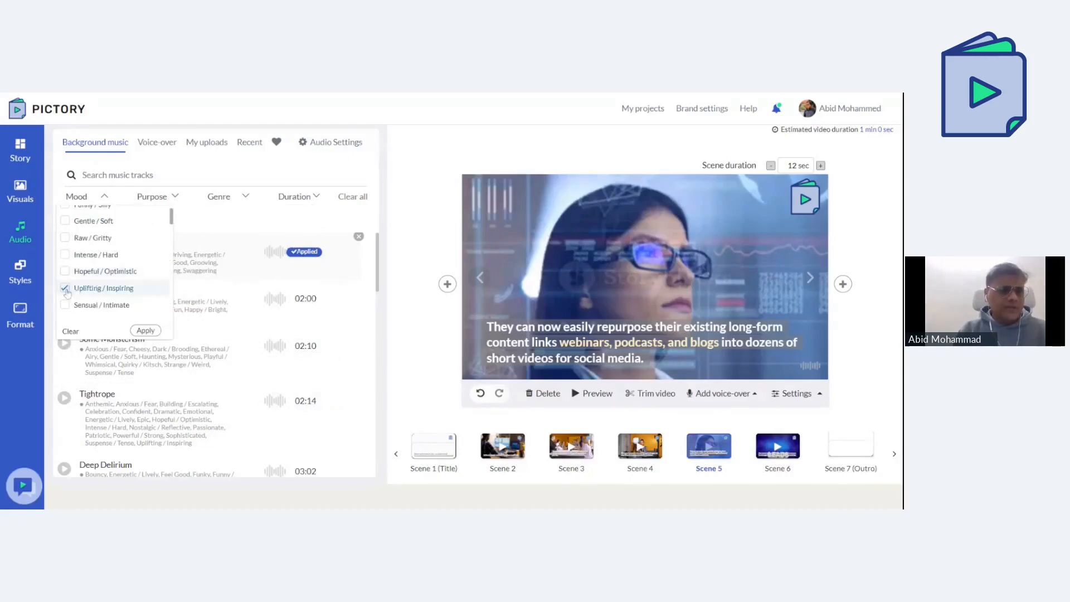
click(158, 332)
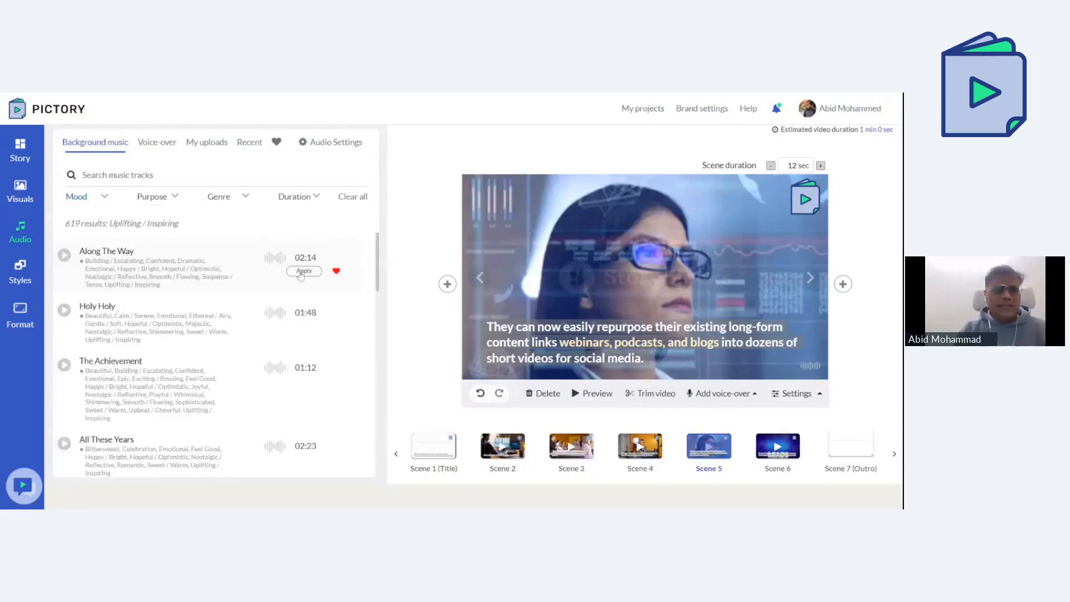
click(304, 271)
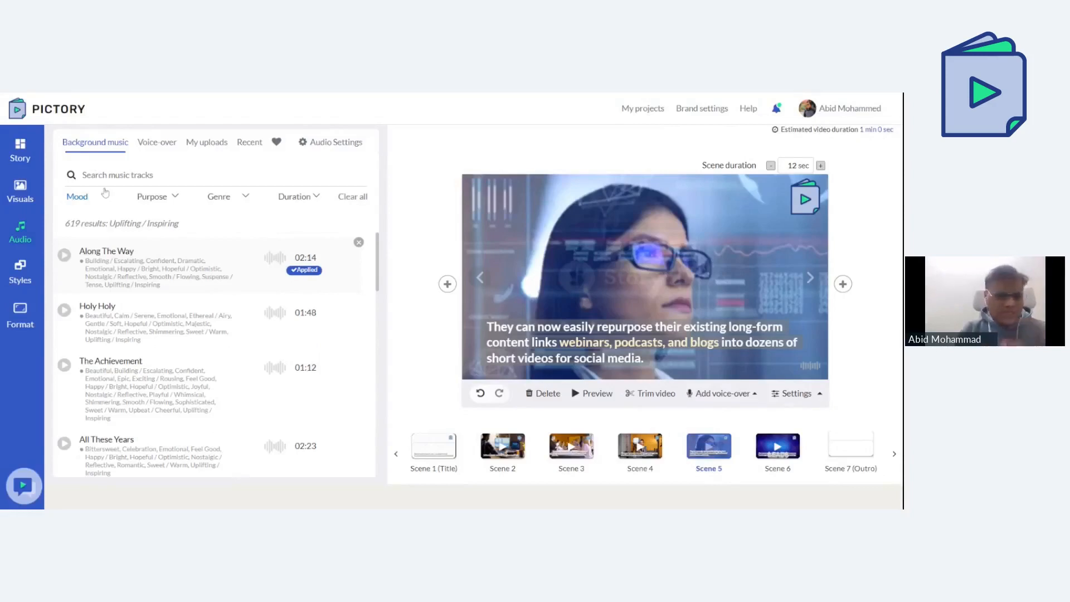
- Apply the US English male voice "Matthew" as the video's voice-over
click(158, 143)
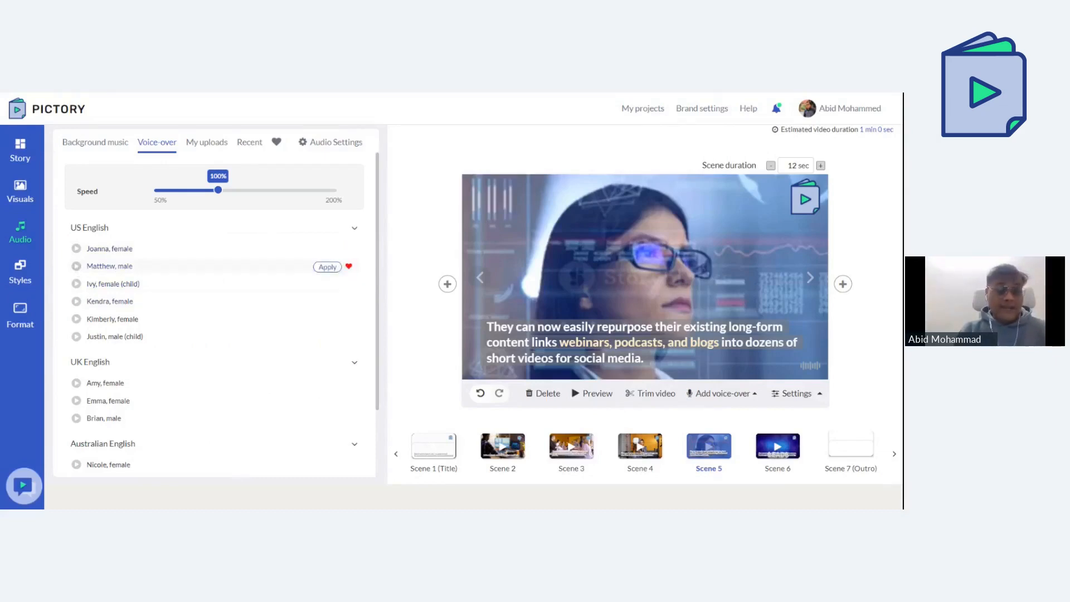
click(327, 267)
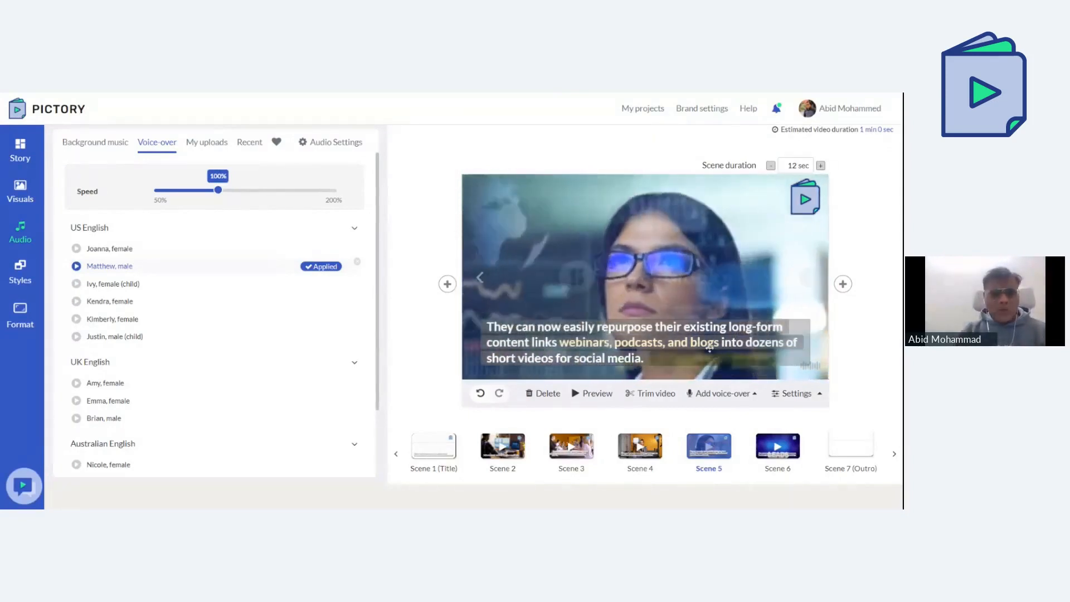
- Open the voice-over recorder for Scene 5 and close it without recording
click(722, 394)
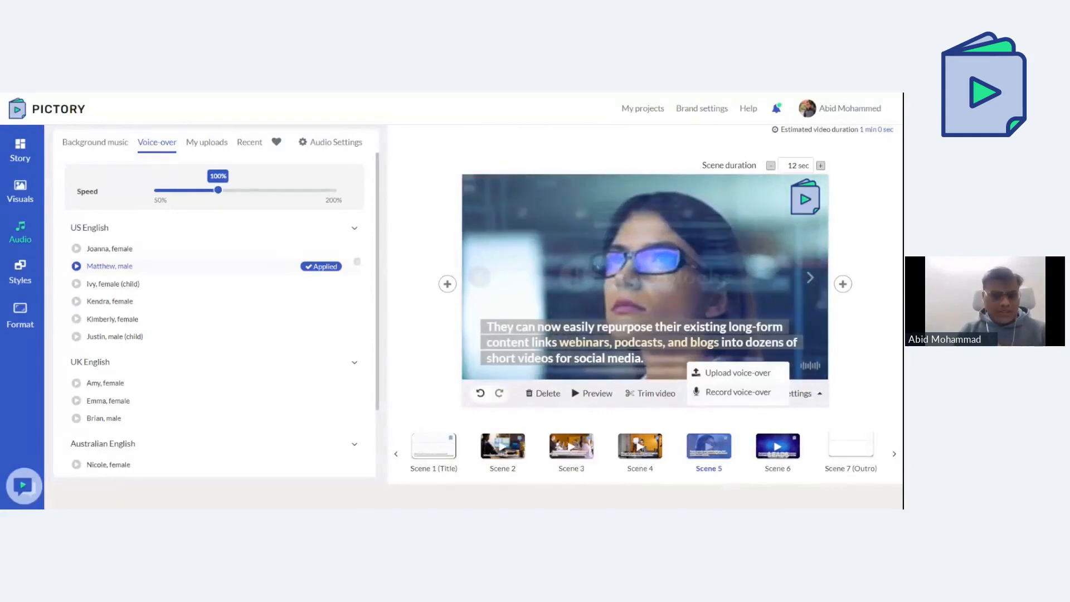
click(738, 392)
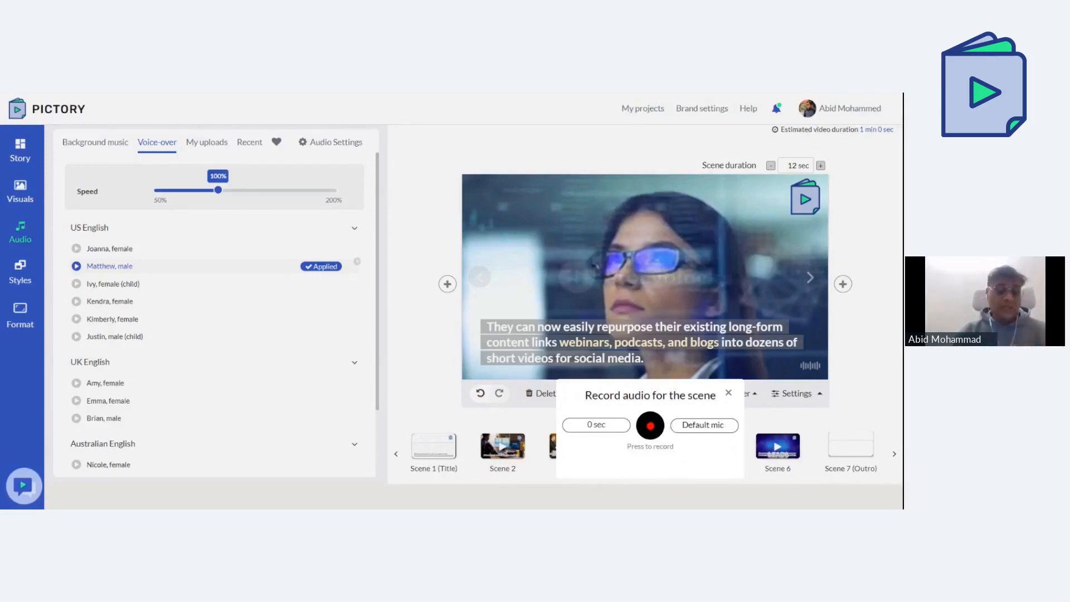
click(728, 394)
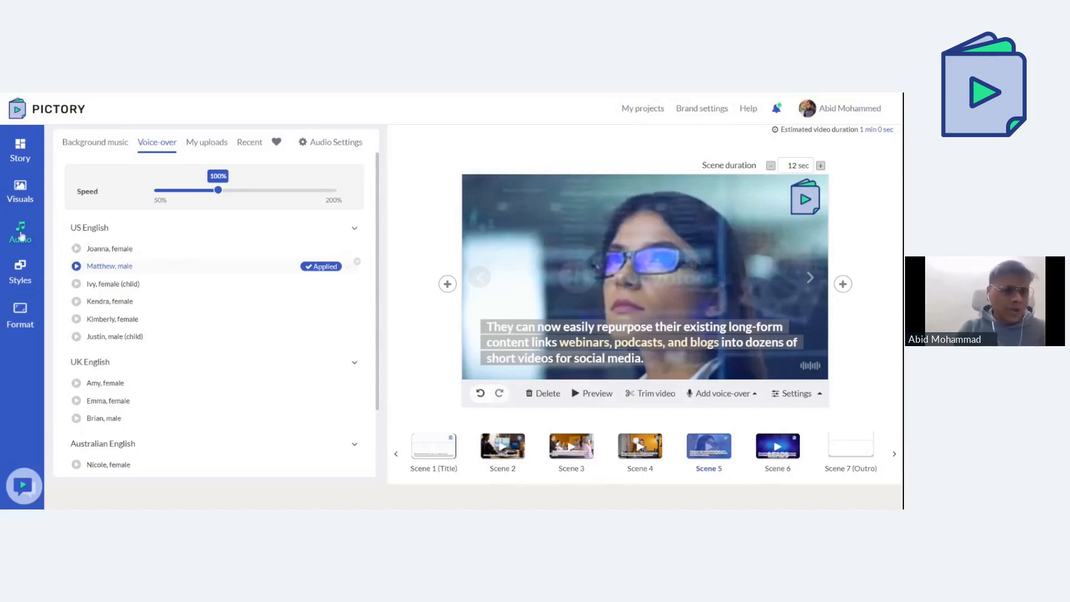
- View the uploaded voice-over files and select Scene 4
click(206, 143)
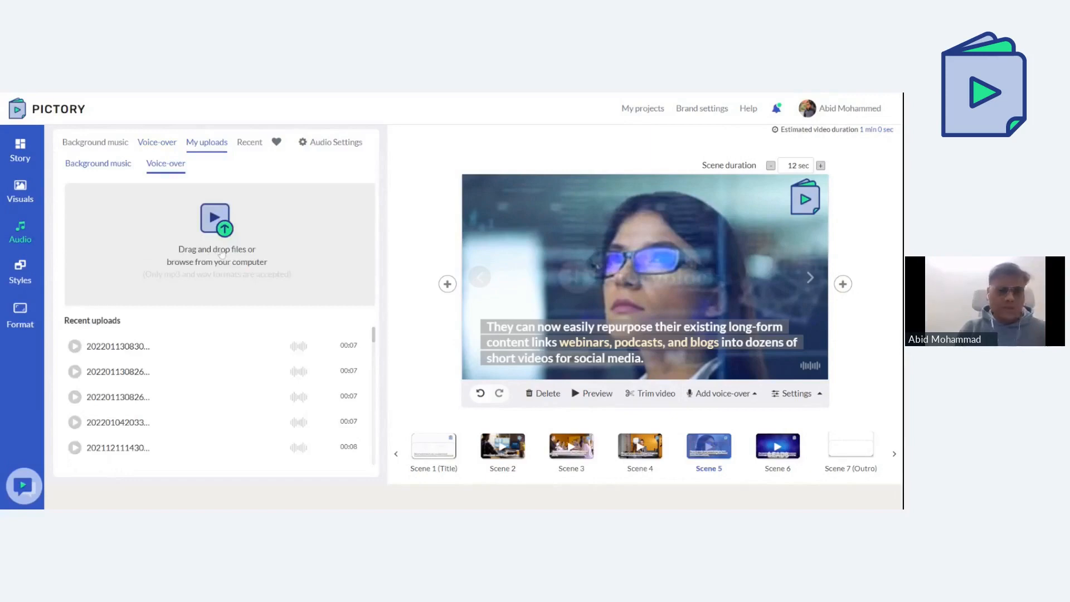
mouse_move(128, 365)
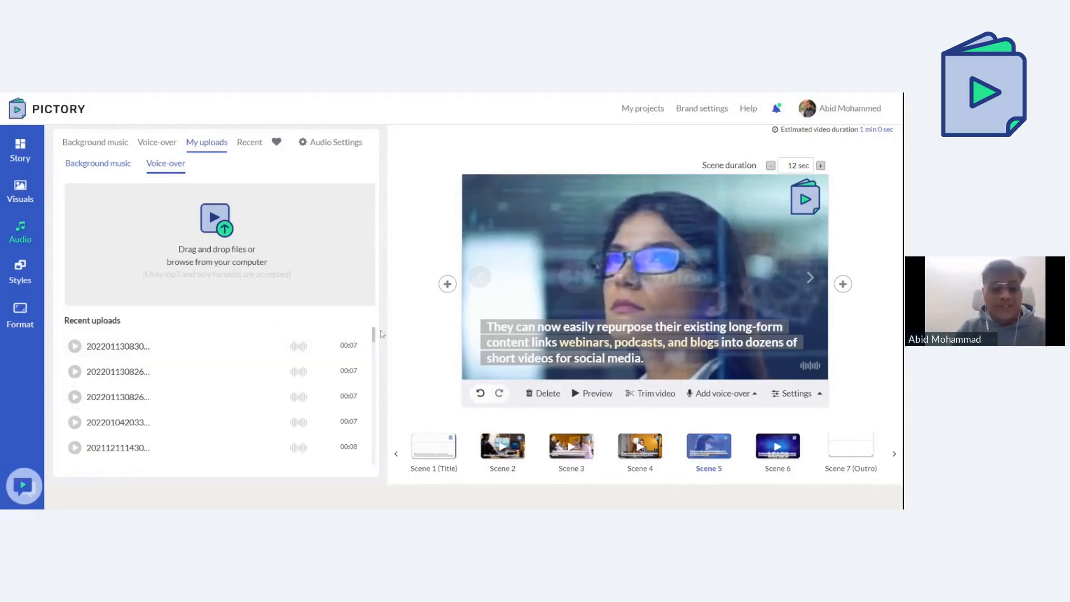
mouse_move(183, 349)
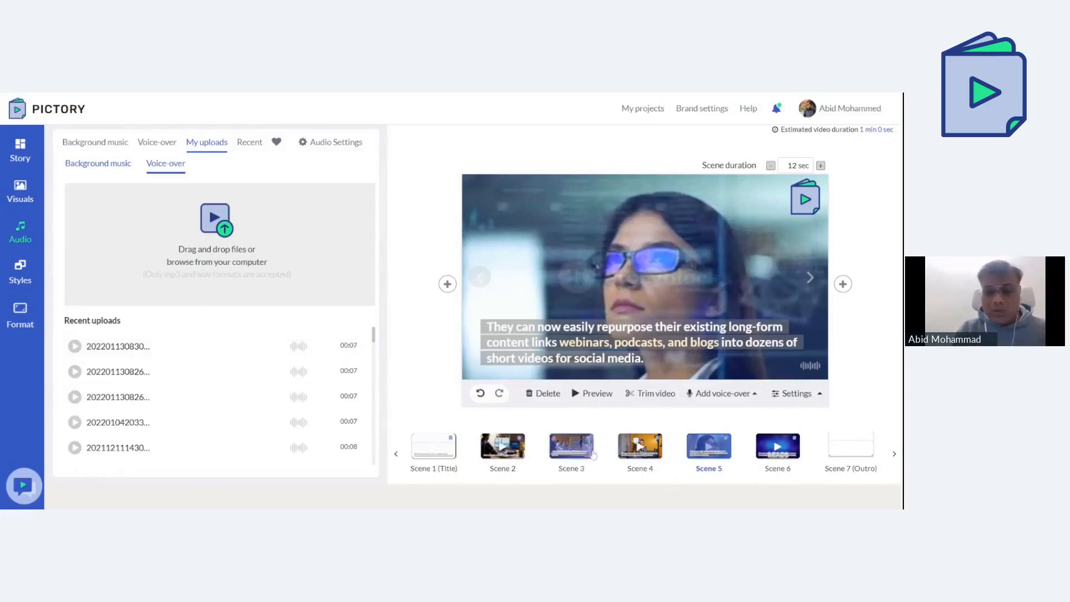
click(636, 455)
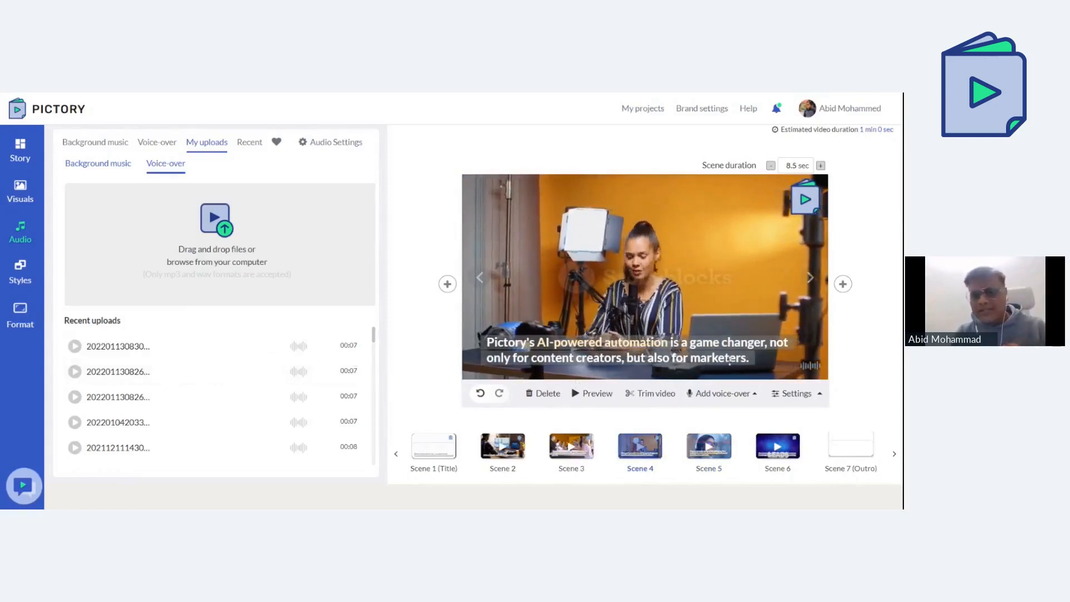
mouse_move(187, 401)
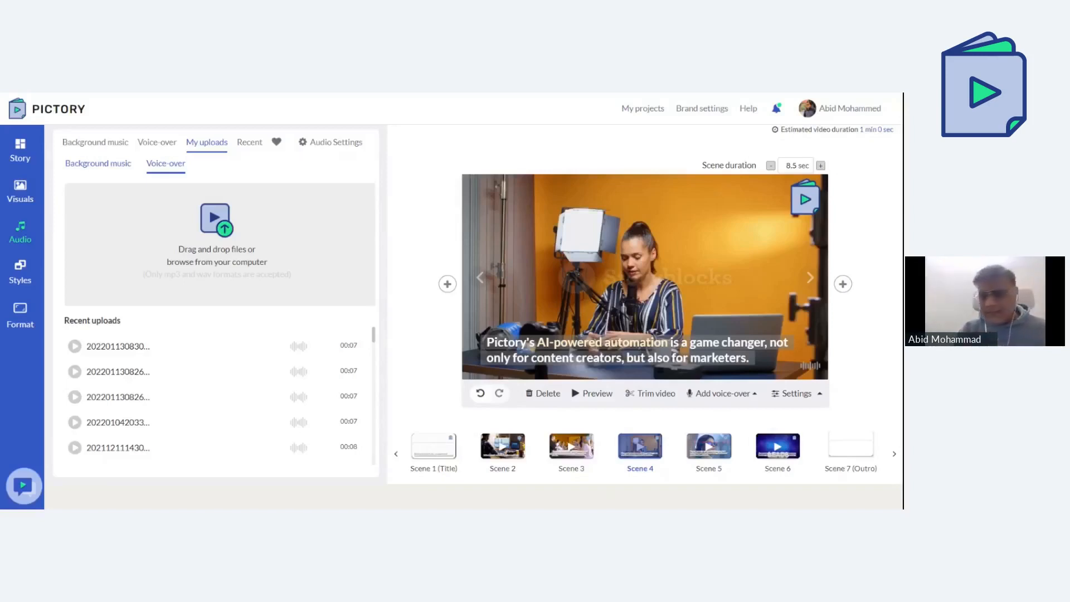
- Replace the word "people" with "everyone" in the Scene 1 story text
click(20, 151)
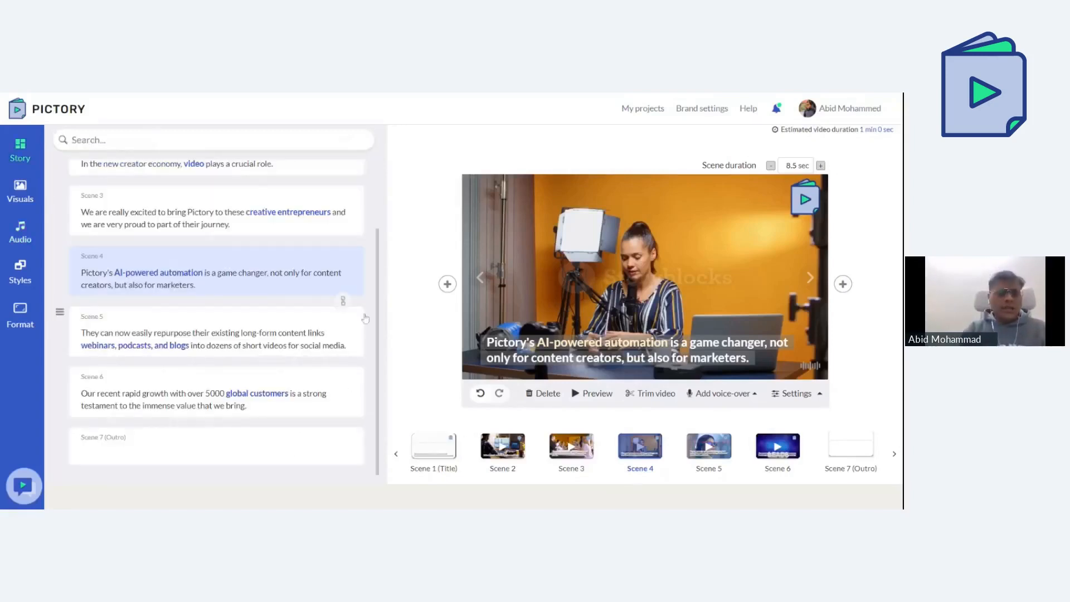
drag(376, 323, 372, 244)
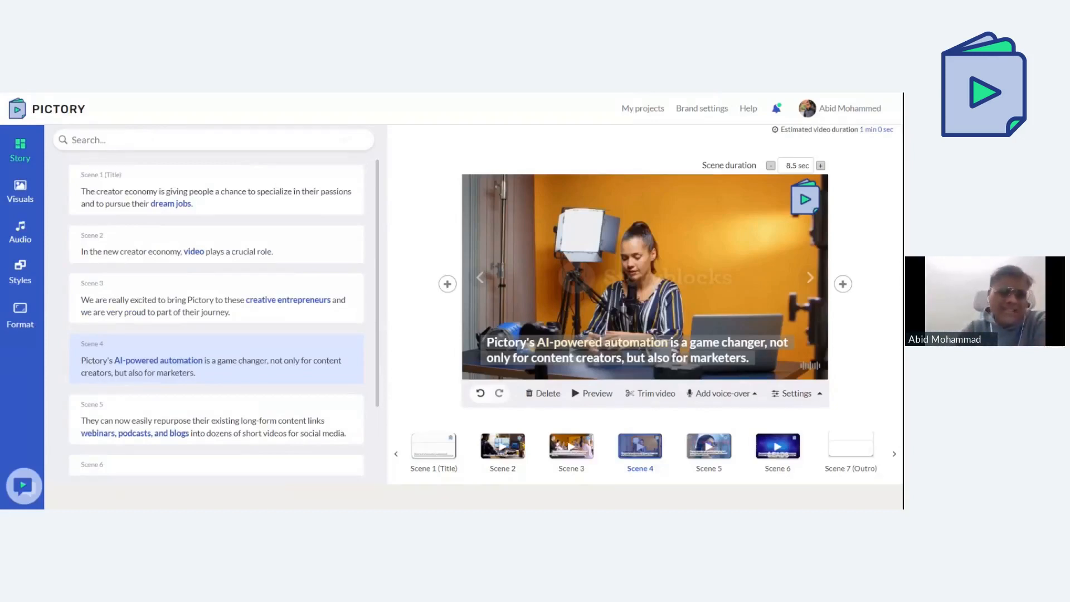
click(302, 203)
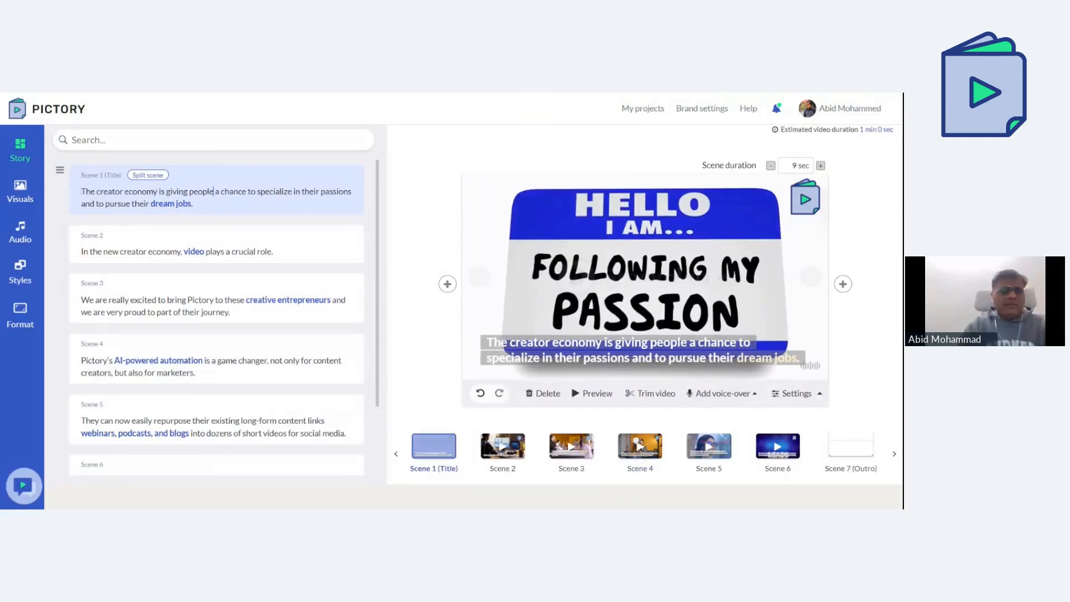
key(BackSpace)
key(BackSpace)
key(BackSpace)
key(BackSpace)
key(BackSpace)
key(BackSpace)
key(BackSpace)
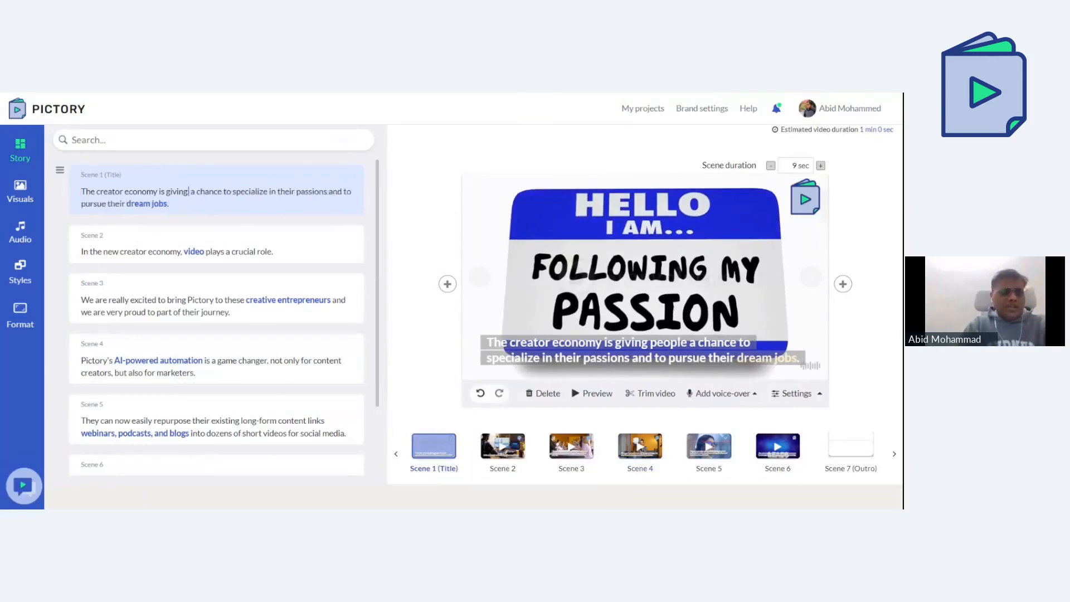
text(everyone)
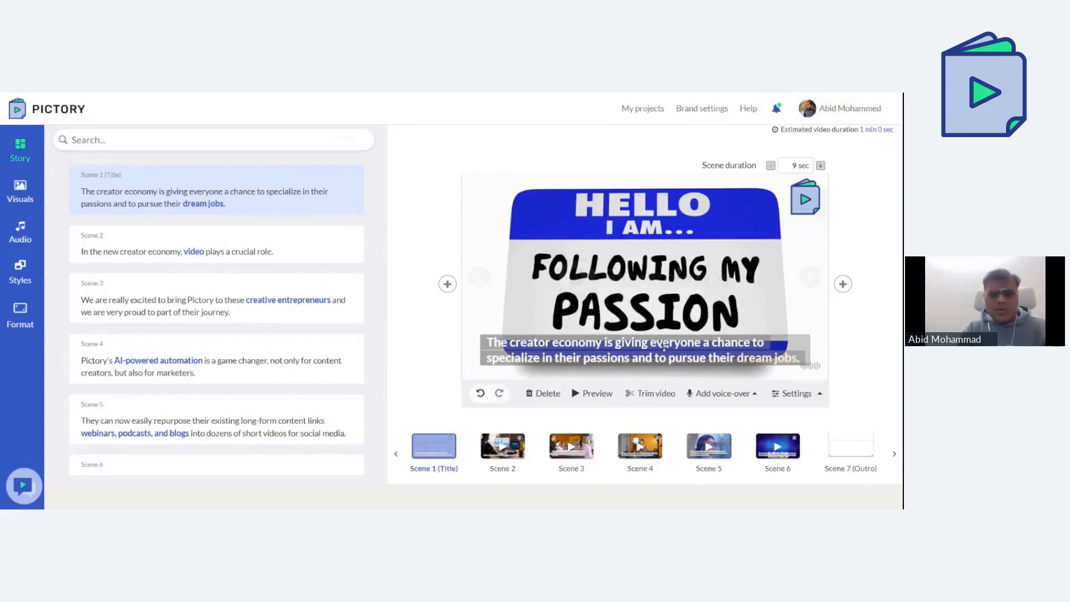
- Remove the keyword highlight from "dream jobs" in the Scene 1 caption
click(572, 344)
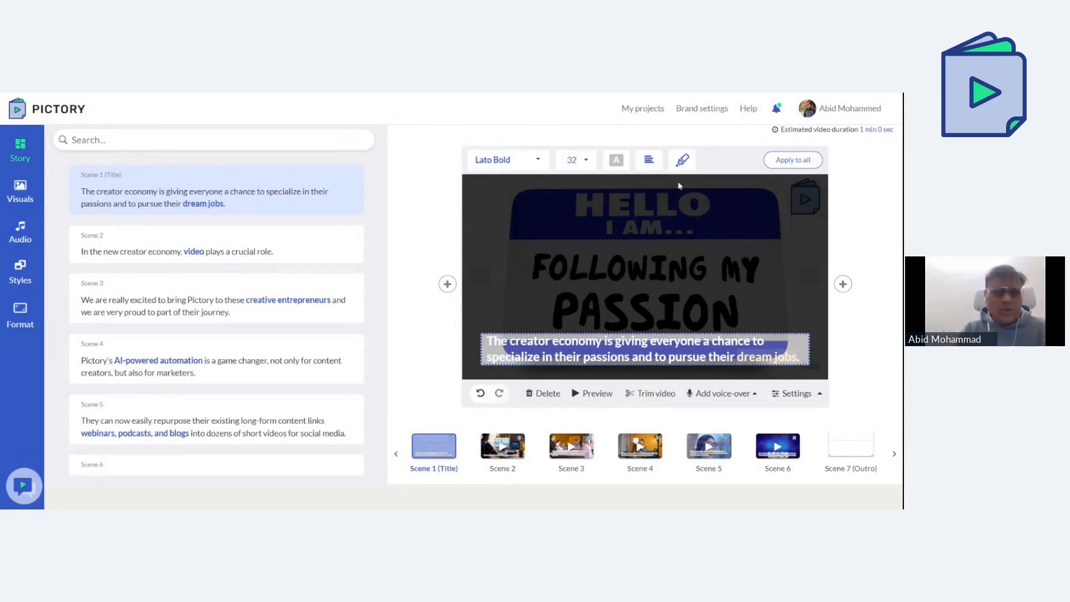
click(682, 160)
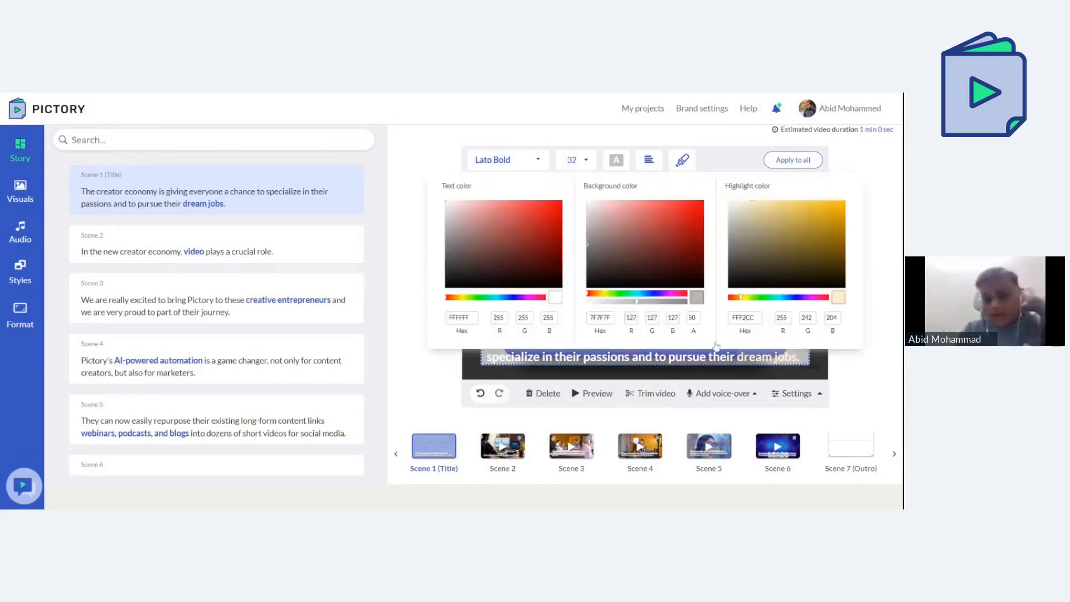
click(715, 346)
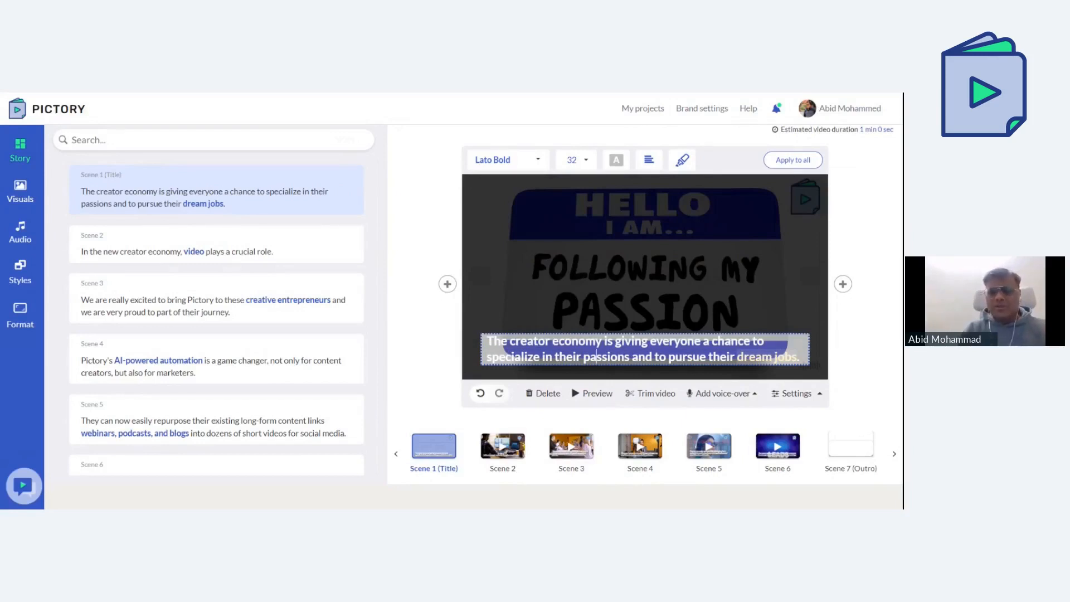
drag(736, 356, 799, 357)
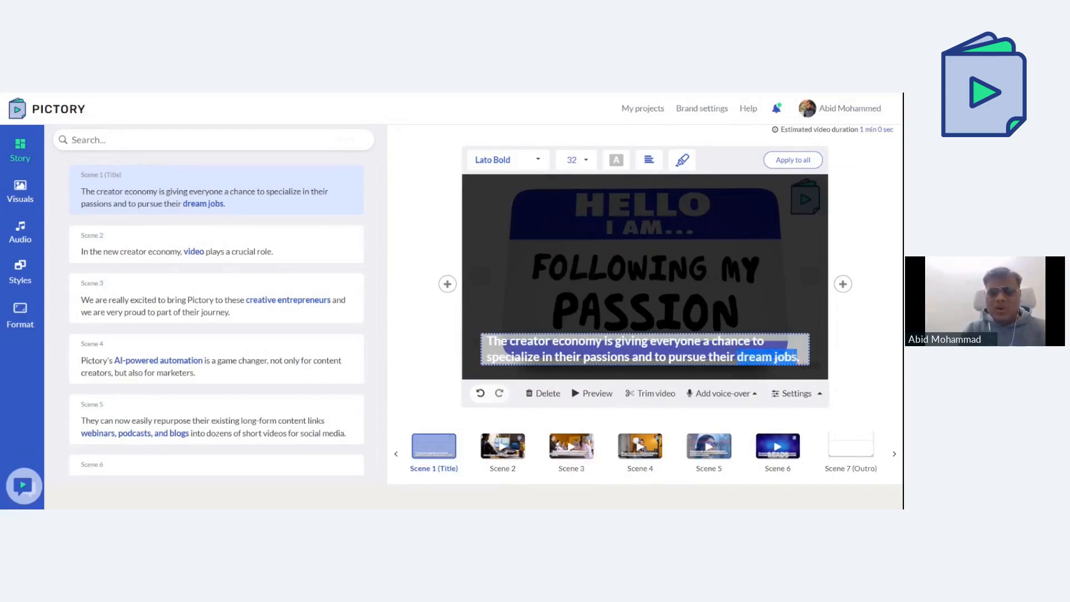
click(683, 162)
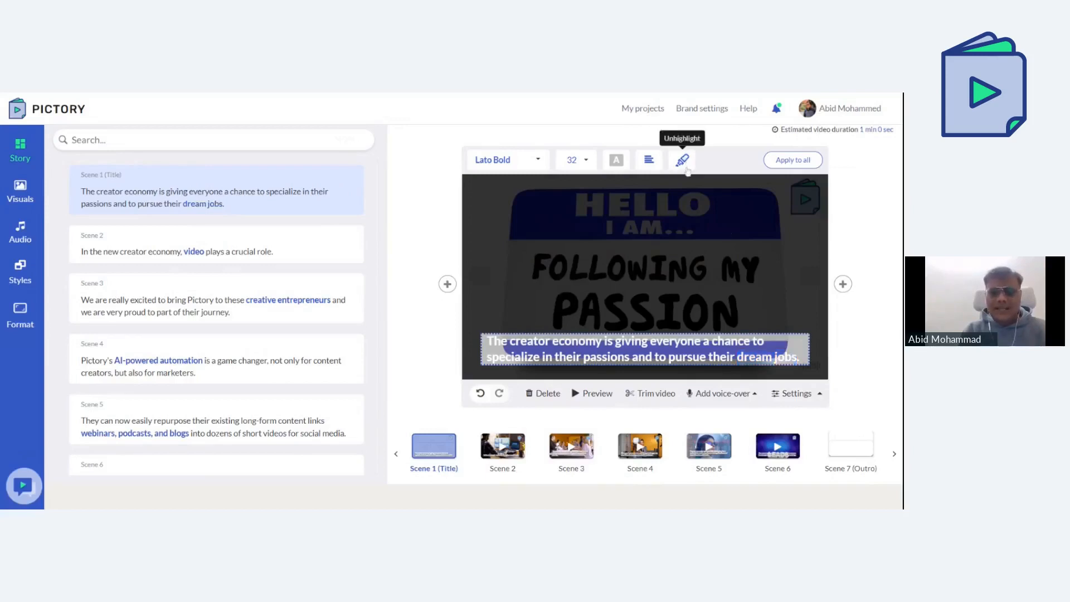
click(647, 287)
- Highlight the words "creator economy" in the Scene 1 caption
click(576, 347)
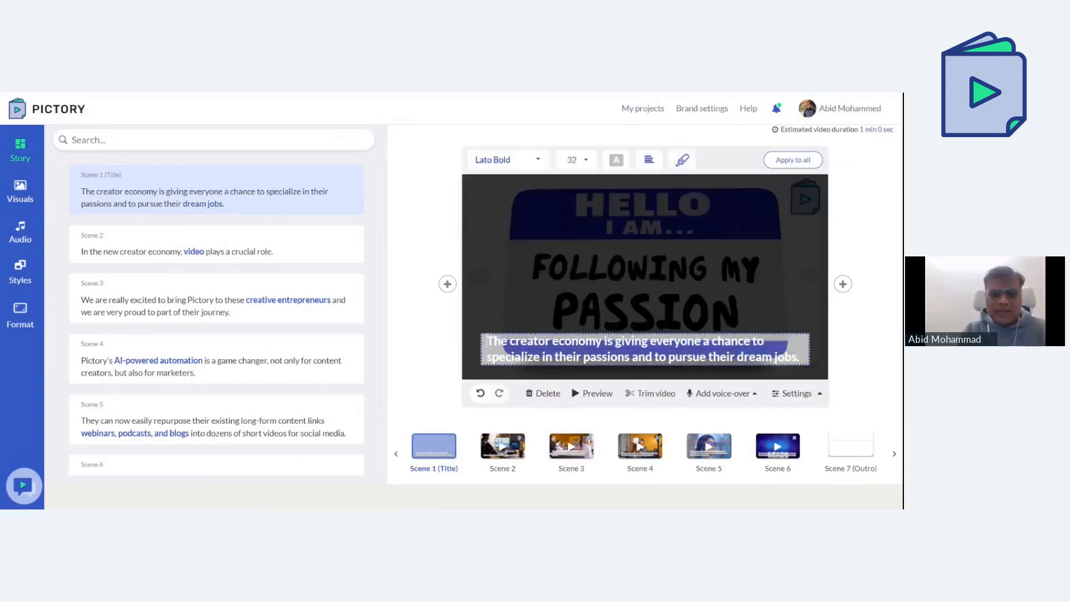
drag(508, 341, 602, 341)
click(682, 160)
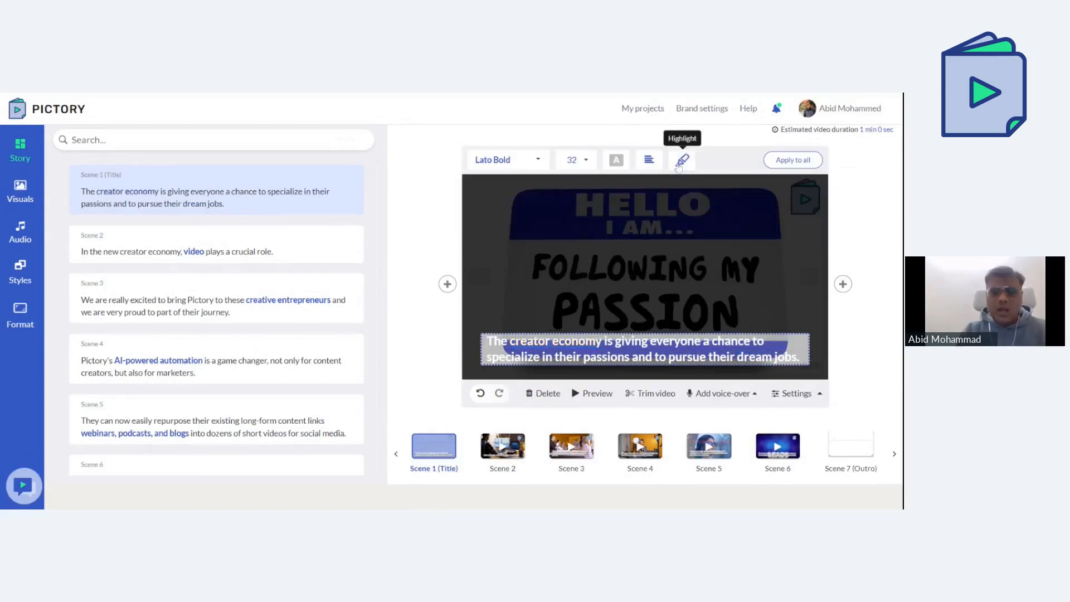
click(553, 296)
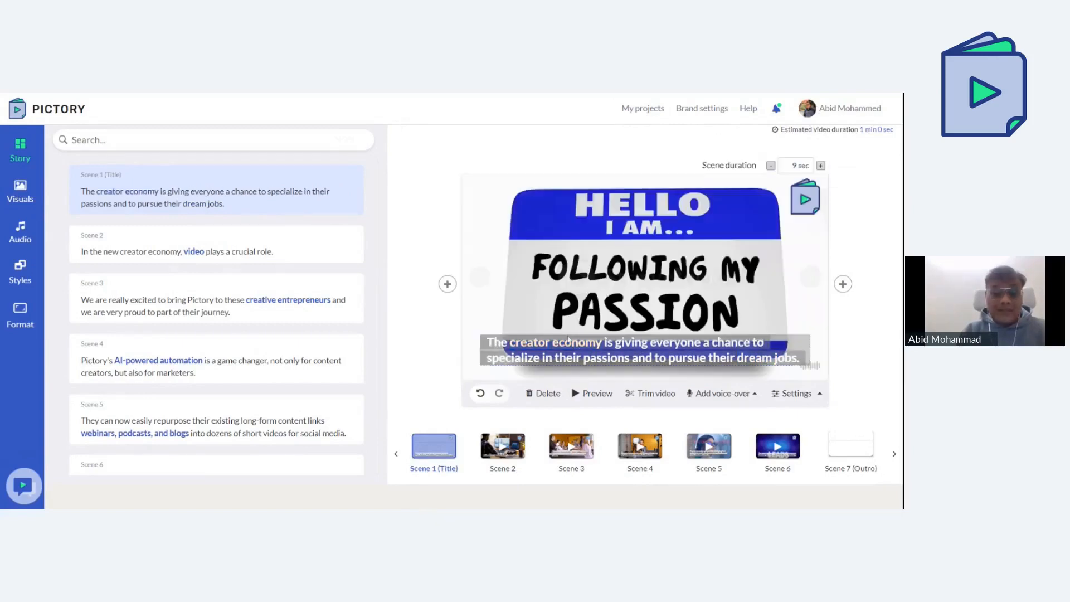
- Set the Scene 1 caption's font to Calibri and its background color to red C74141
click(618, 346)
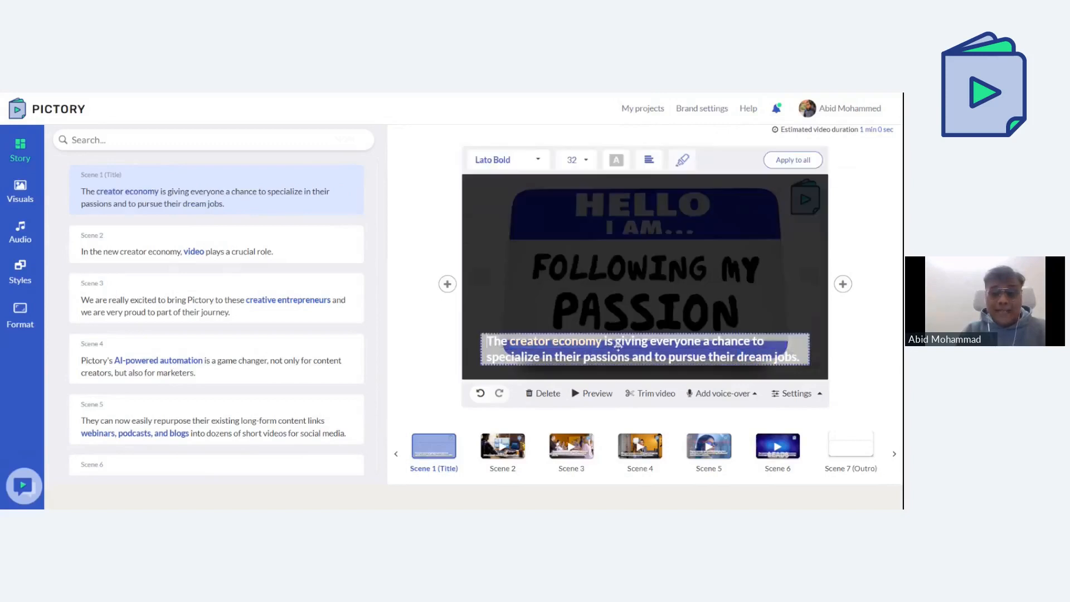
click(537, 165)
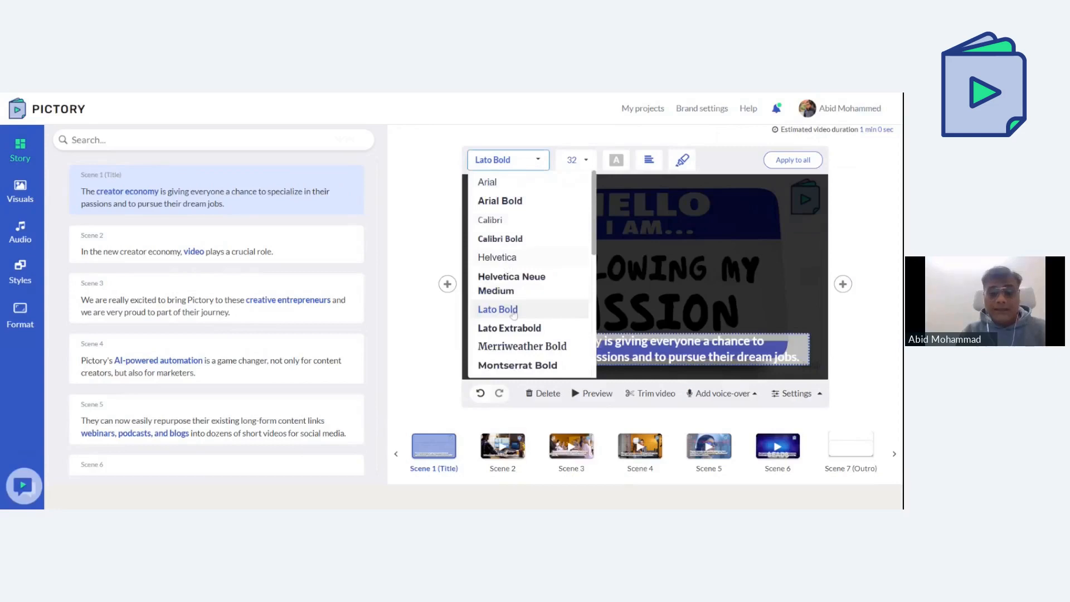
click(498, 223)
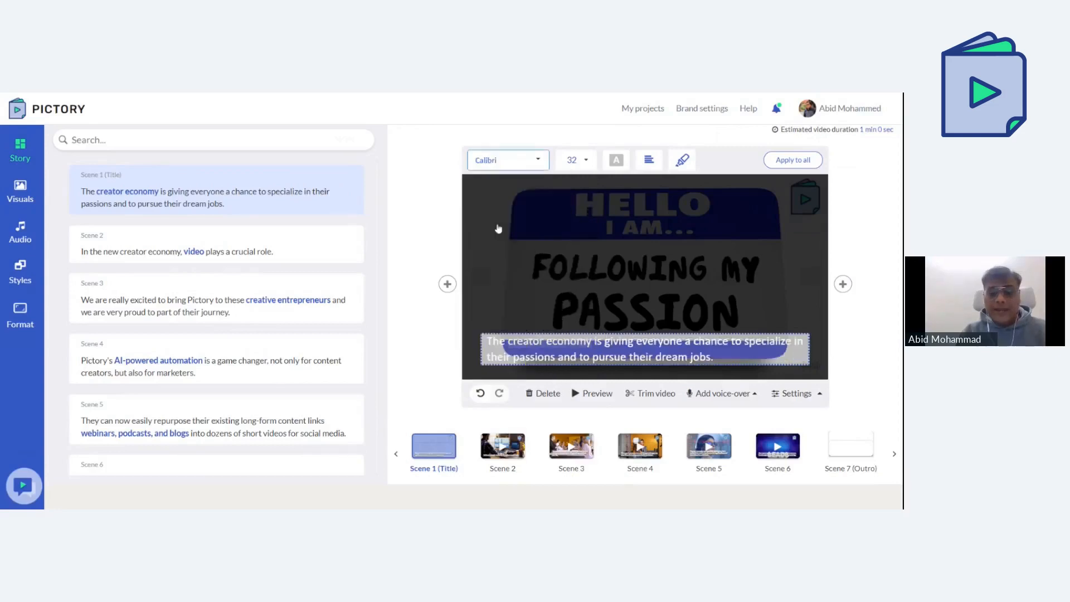
click(616, 160)
click(665, 221)
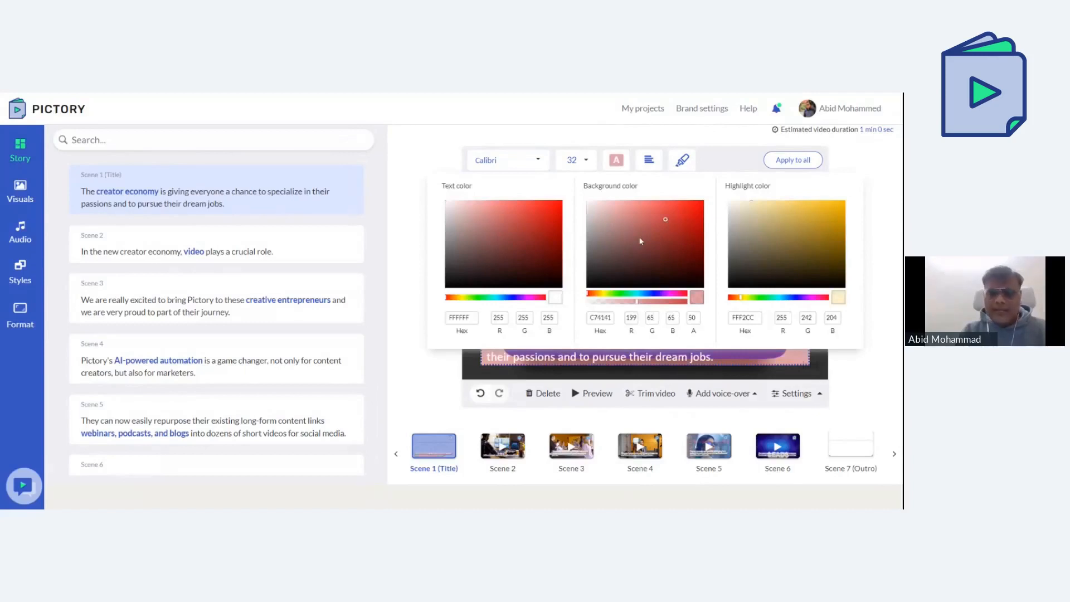
- Center-align the Scene 1 caption and apply its text styling to all scenes
click(648, 161)
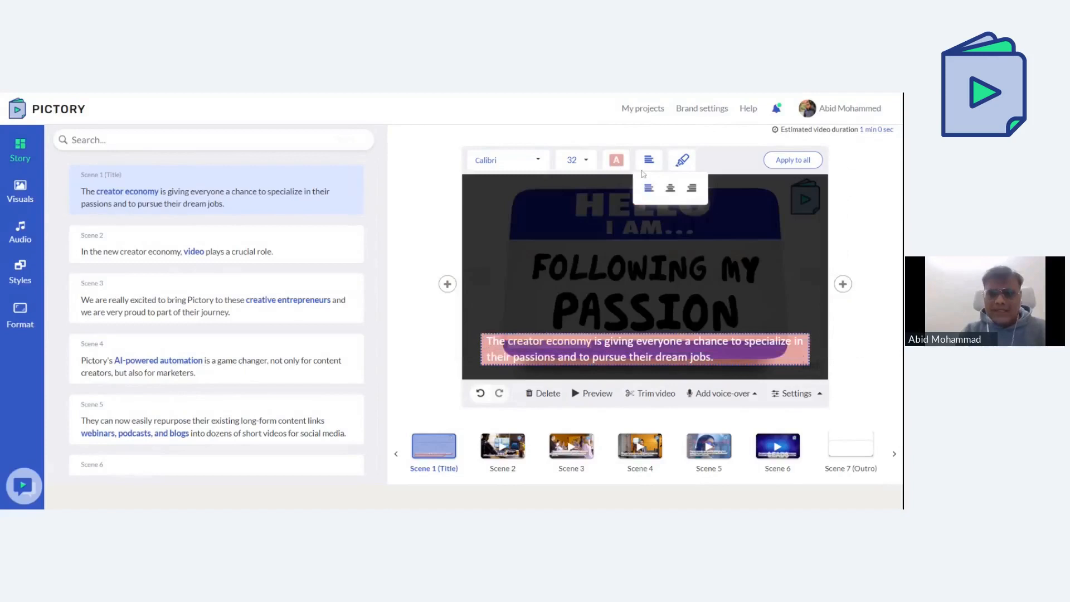
click(670, 189)
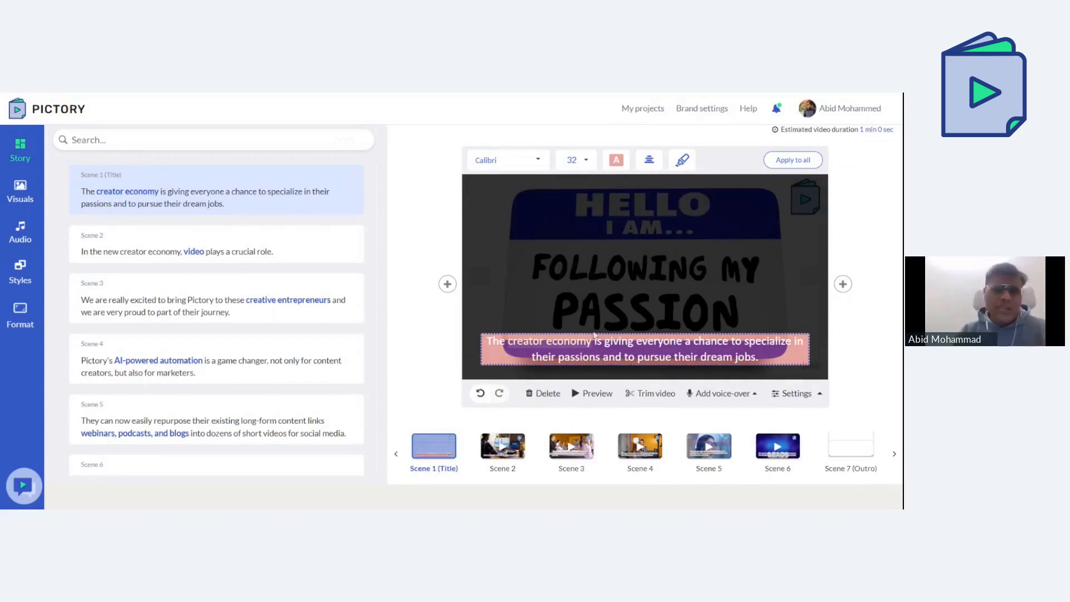
click(786, 167)
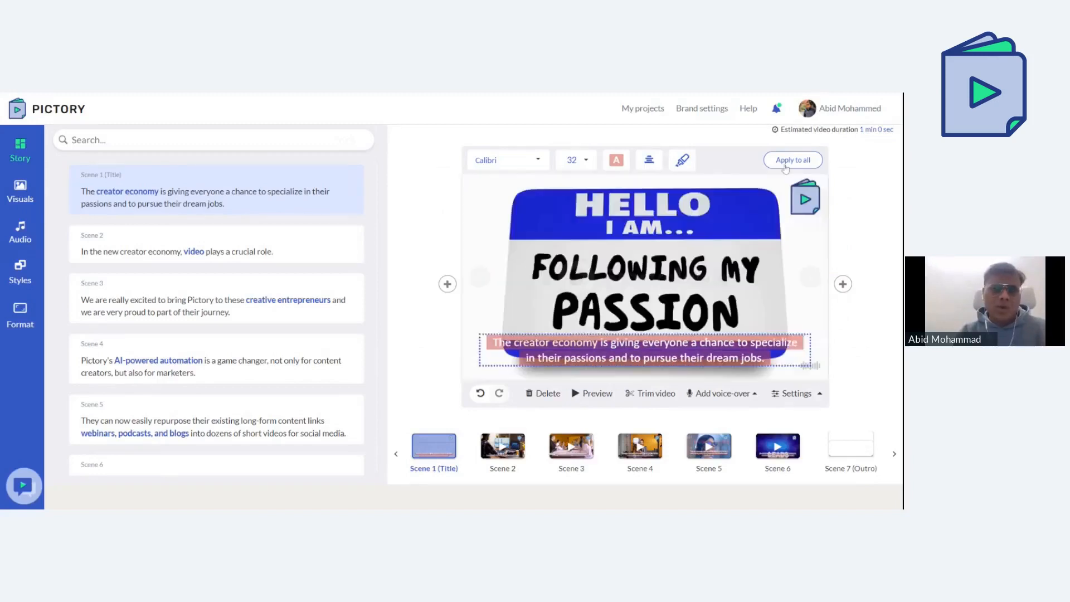
- Check the caption styling in Scenes 2 through 6
click(503, 446)
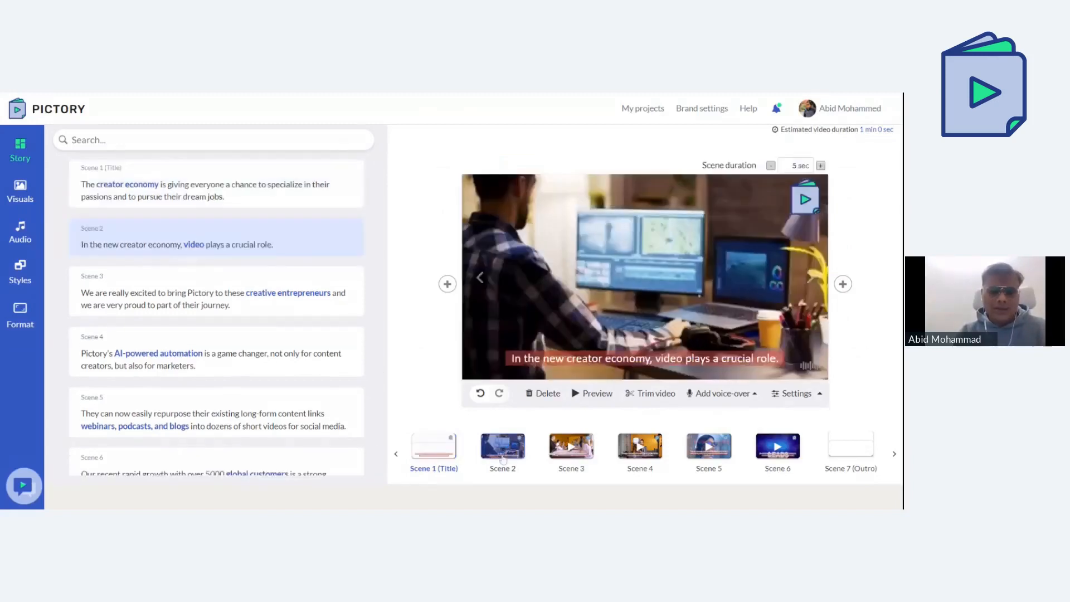
click(582, 457)
click(640, 449)
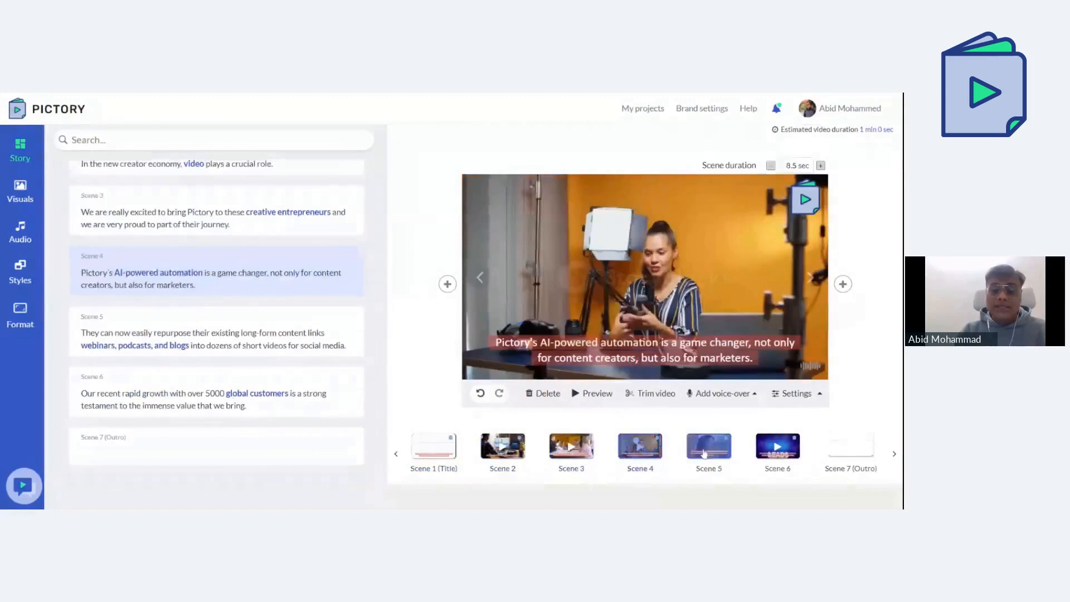
click(709, 449)
click(777, 453)
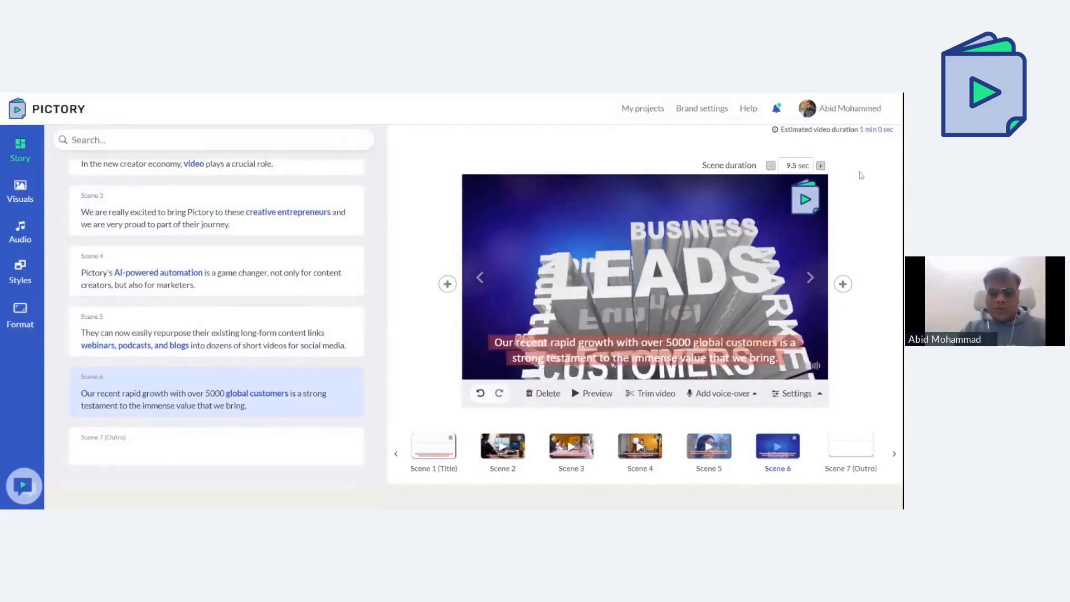
- Go back from Scene 6 to Scene 2 and play a preview of the whole video
key(Up)
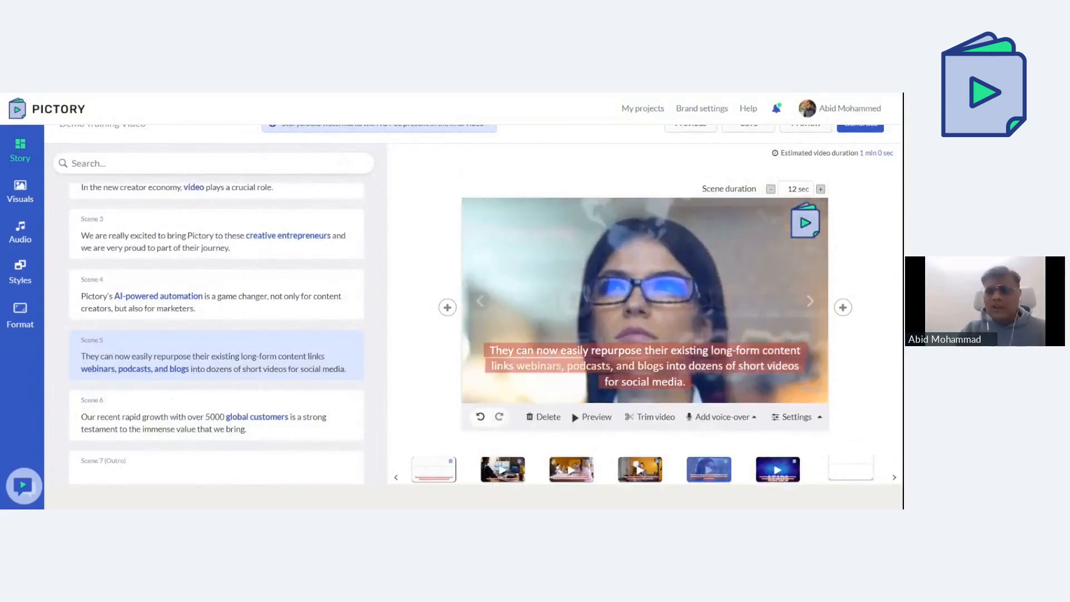
key(Up)
key(Up)
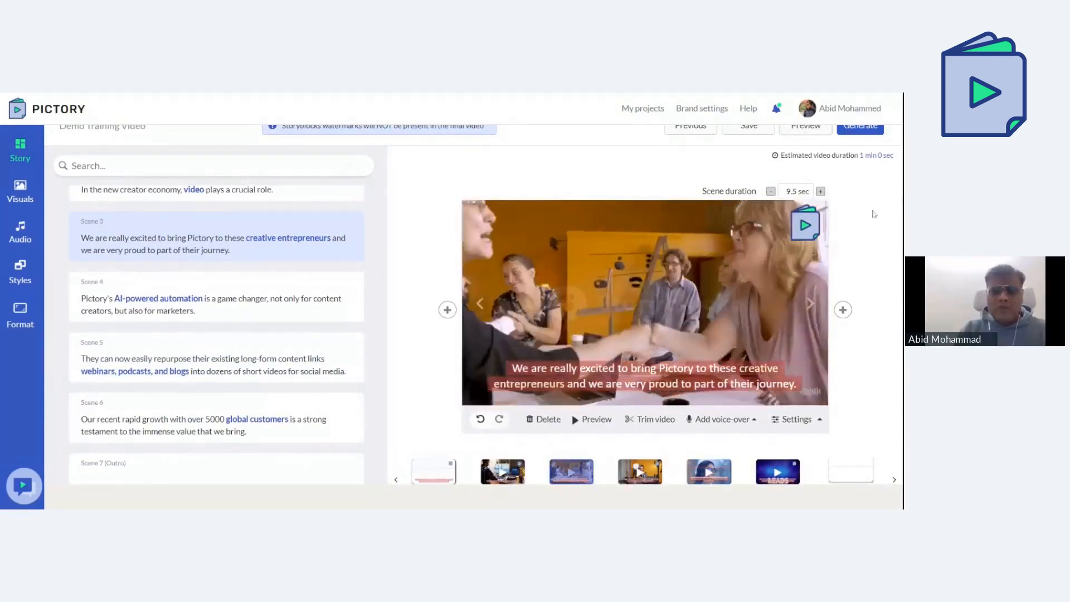
key(Up)
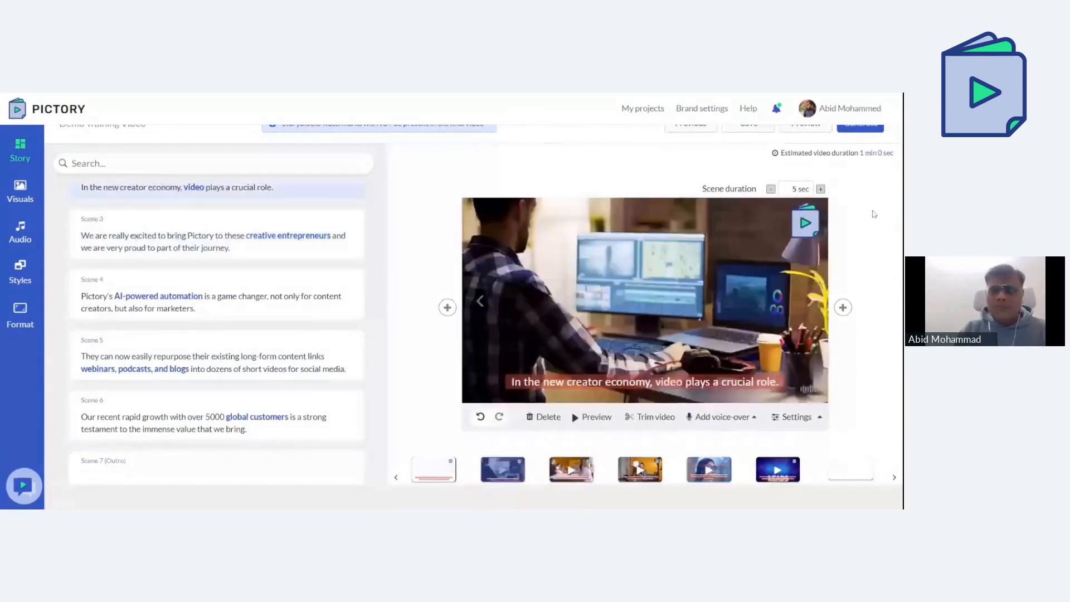
click(813, 131)
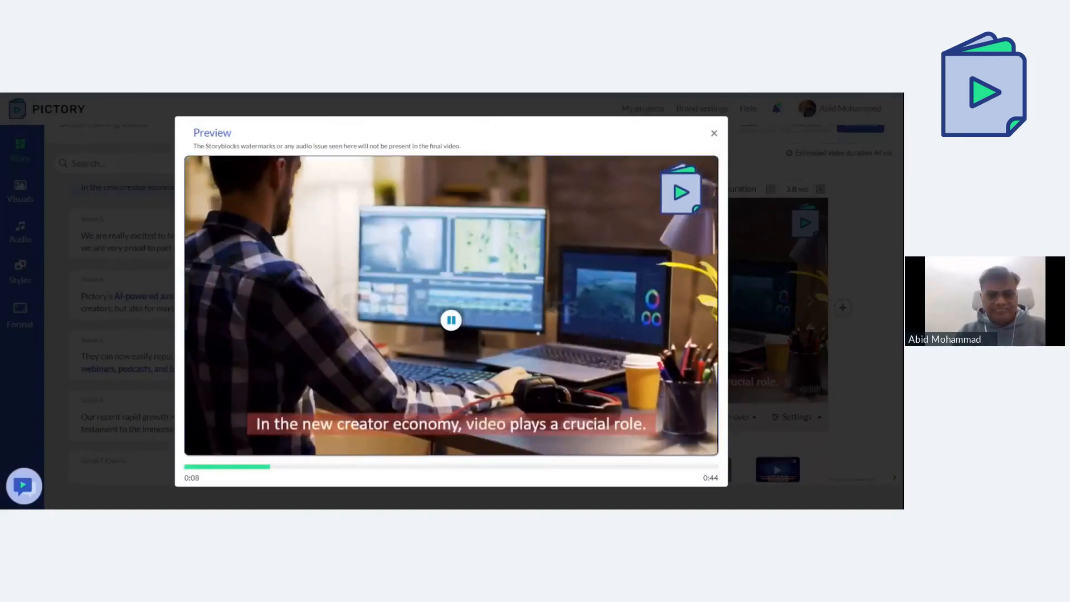
- Close the whole-video preview and generate the final output as a video
click(452, 321)
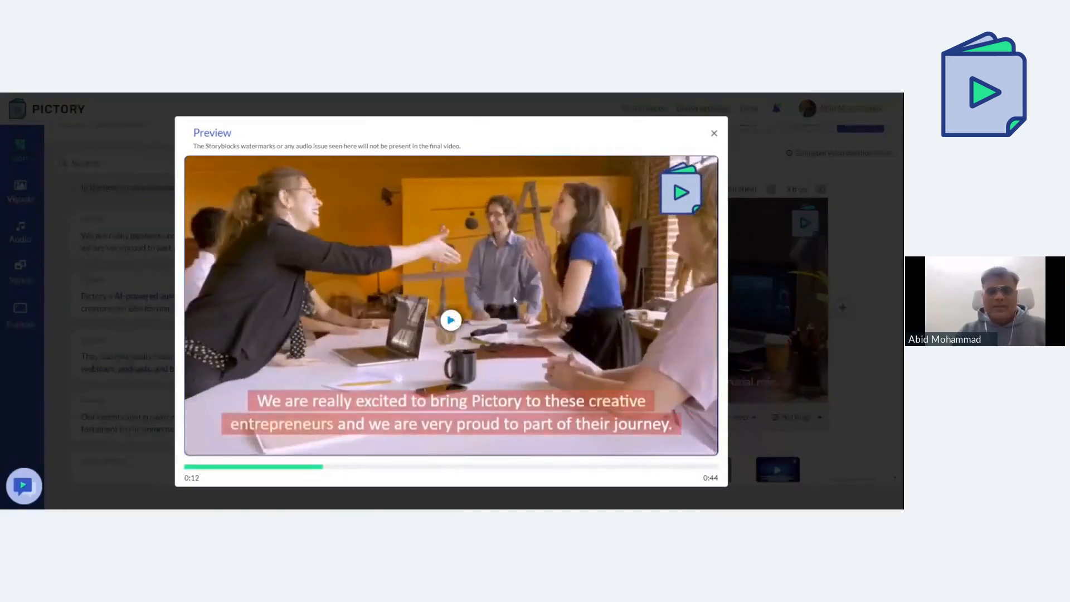
click(714, 135)
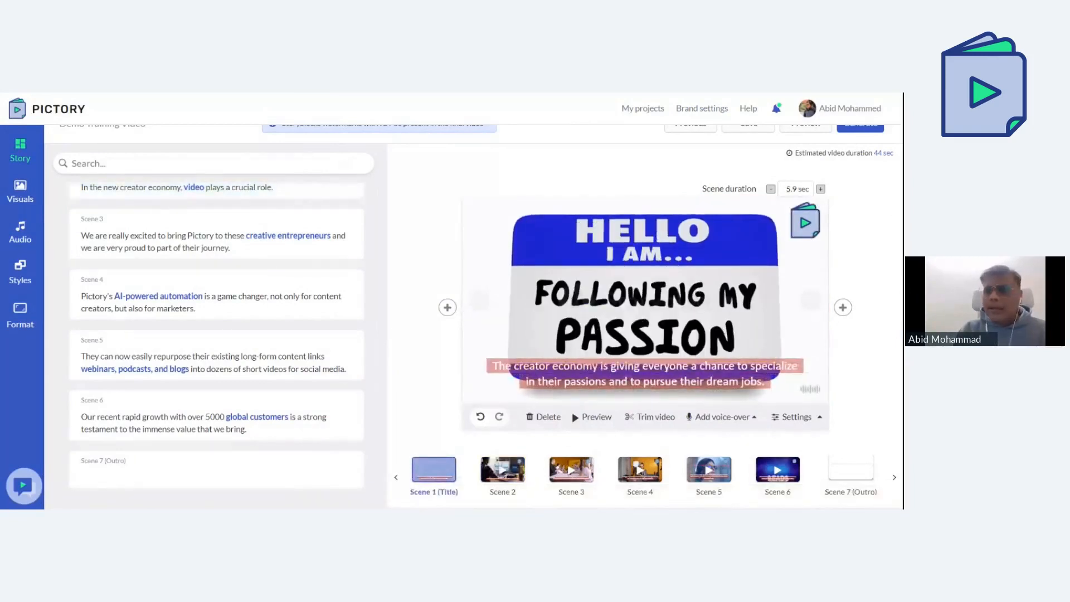
click(865, 130)
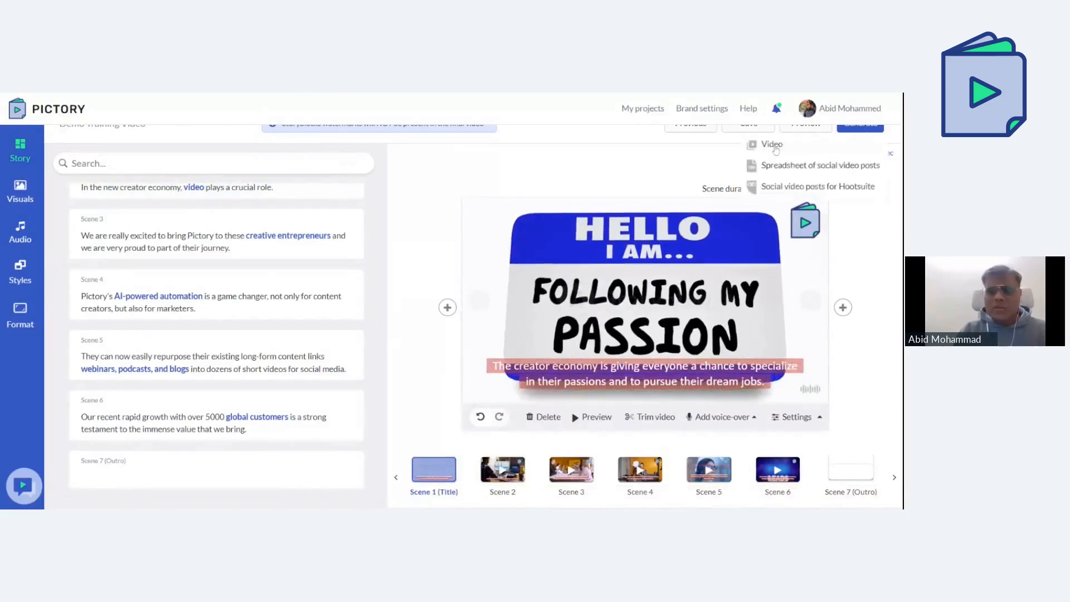
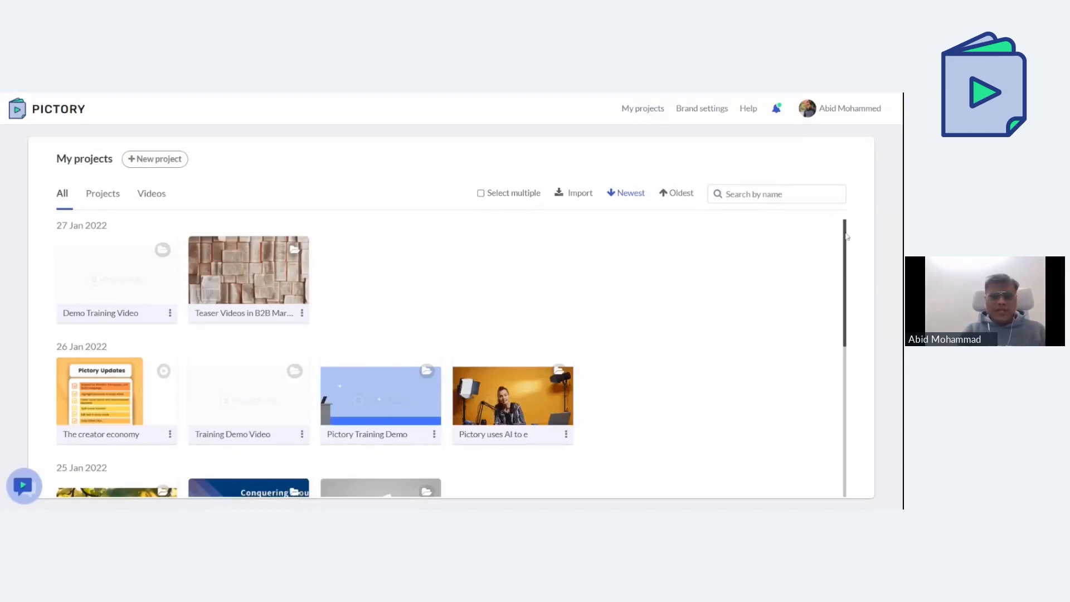
- Browse all saved projects and videos by date, and filter the list to projects only
scroll(851, 377, down, 1)
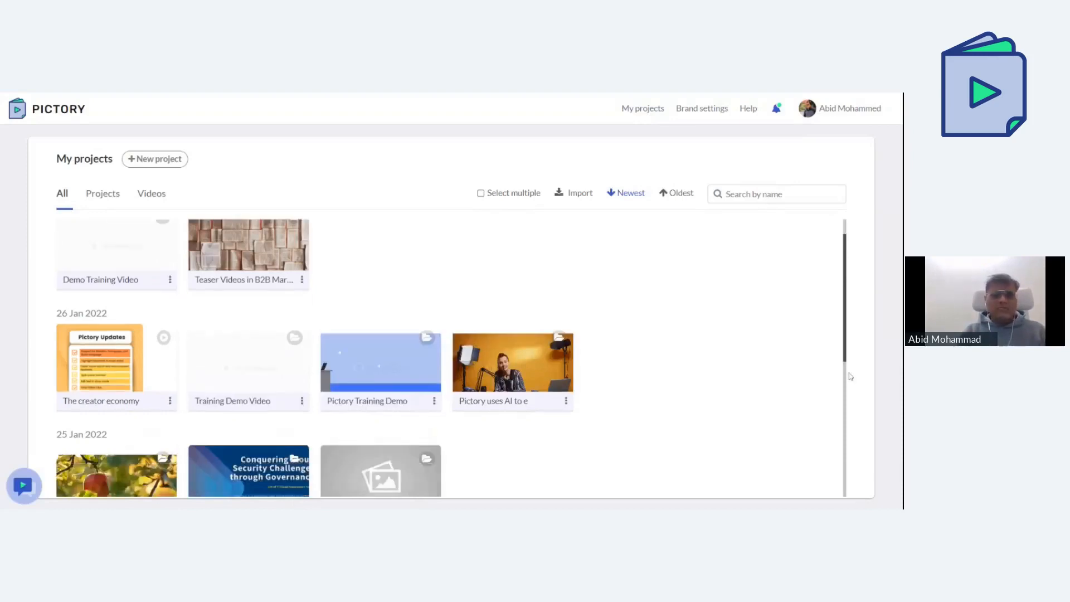
scroll(850, 377, down, 5)
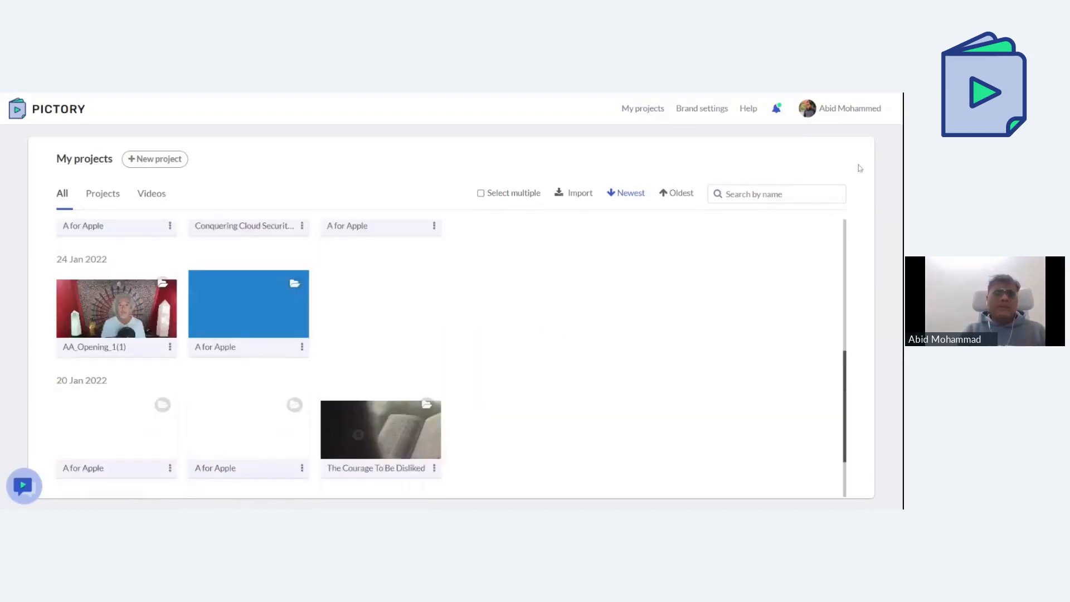
click(663, 114)
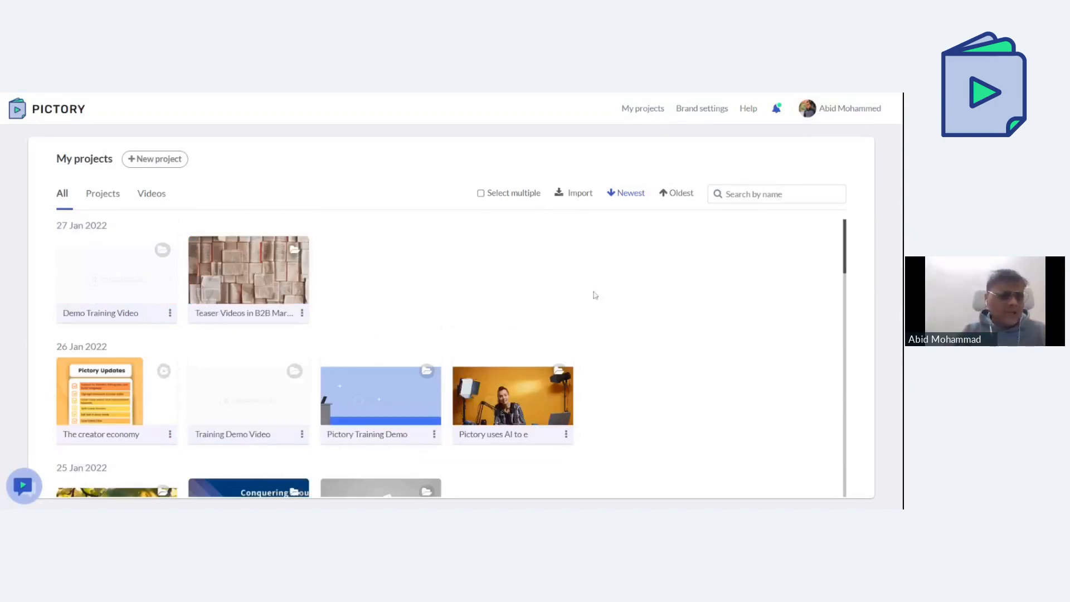
click(117, 196)
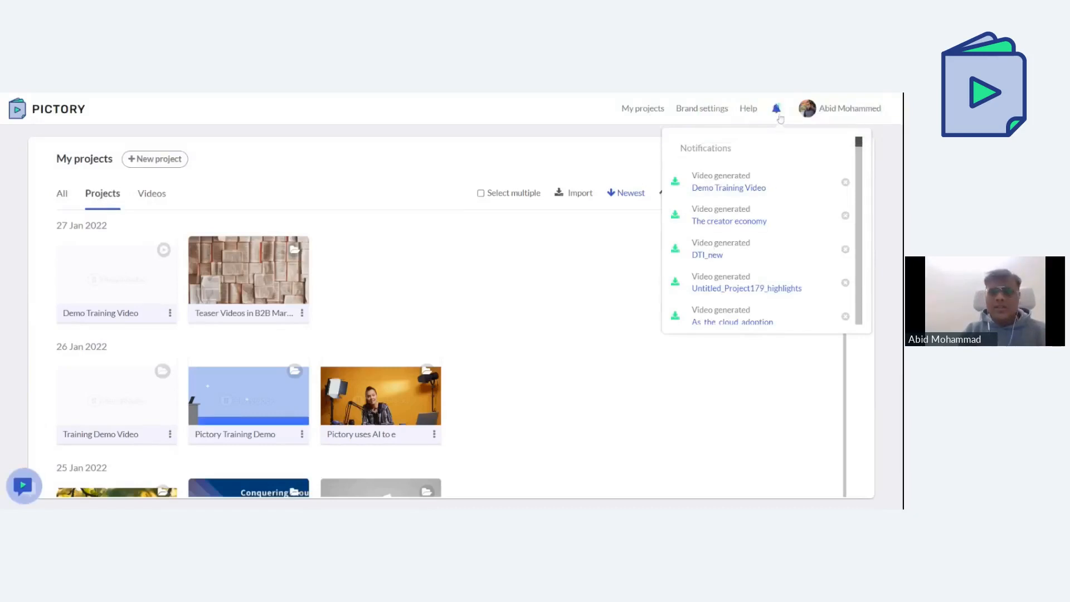
- Check the download and link options of the generated Demo Training Video, and look at its still-editable project
click(717, 192)
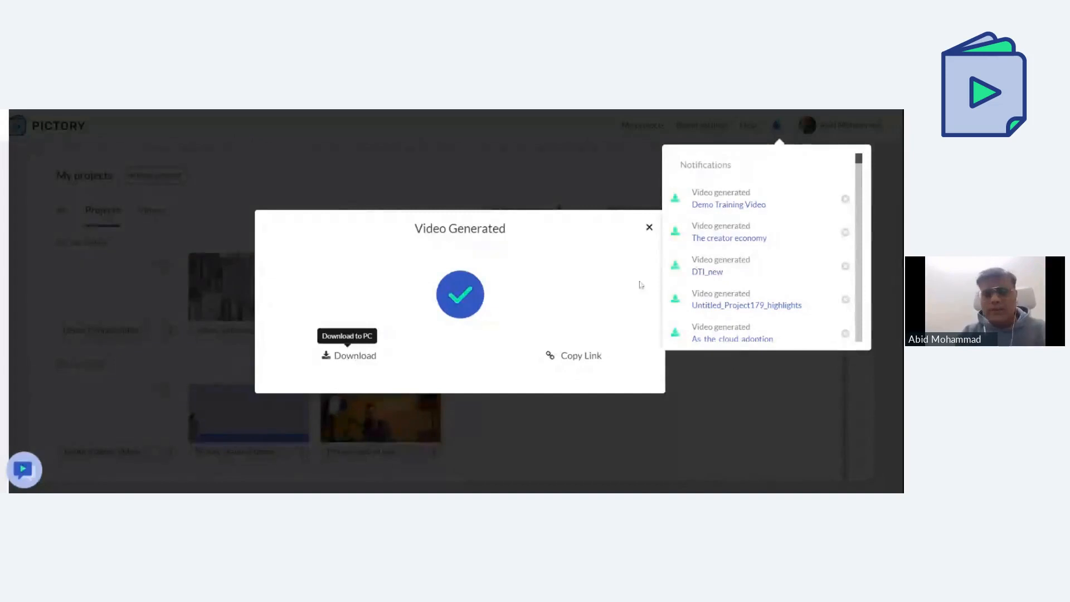
click(649, 228)
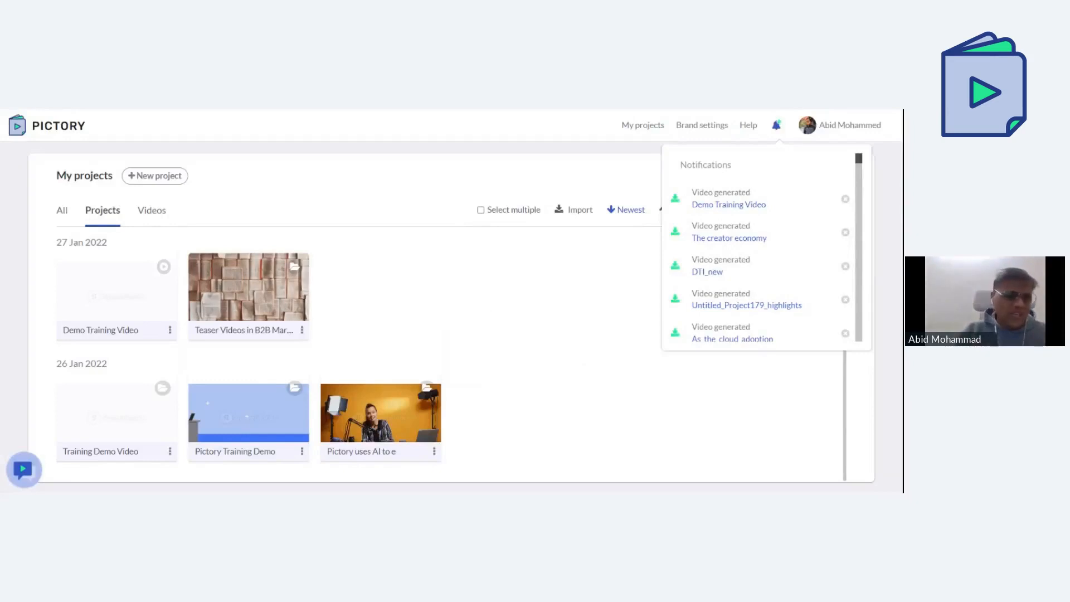
click(136, 297)
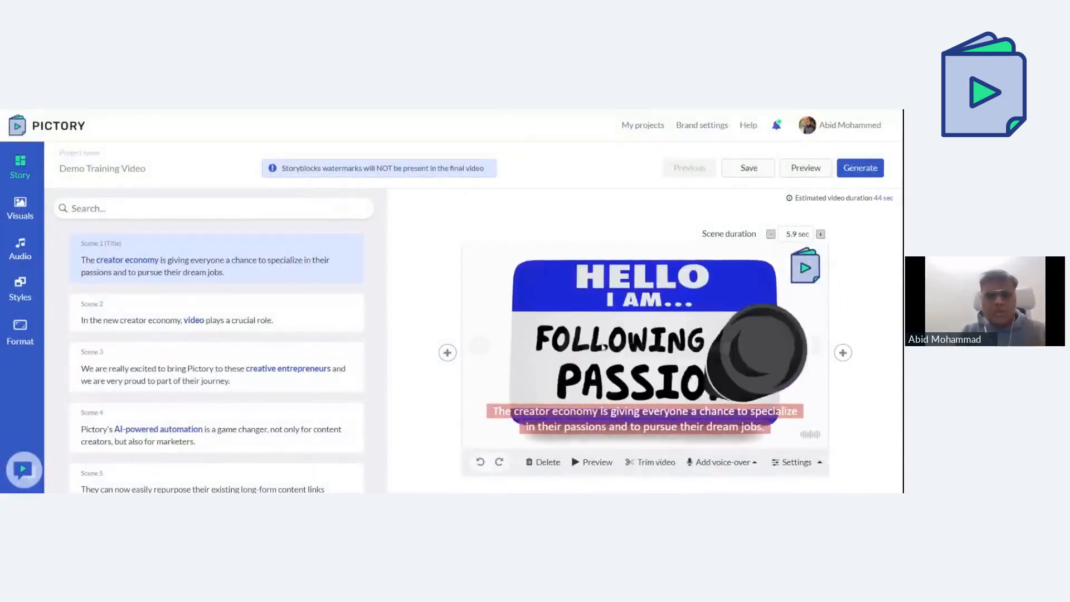
click(640, 126)
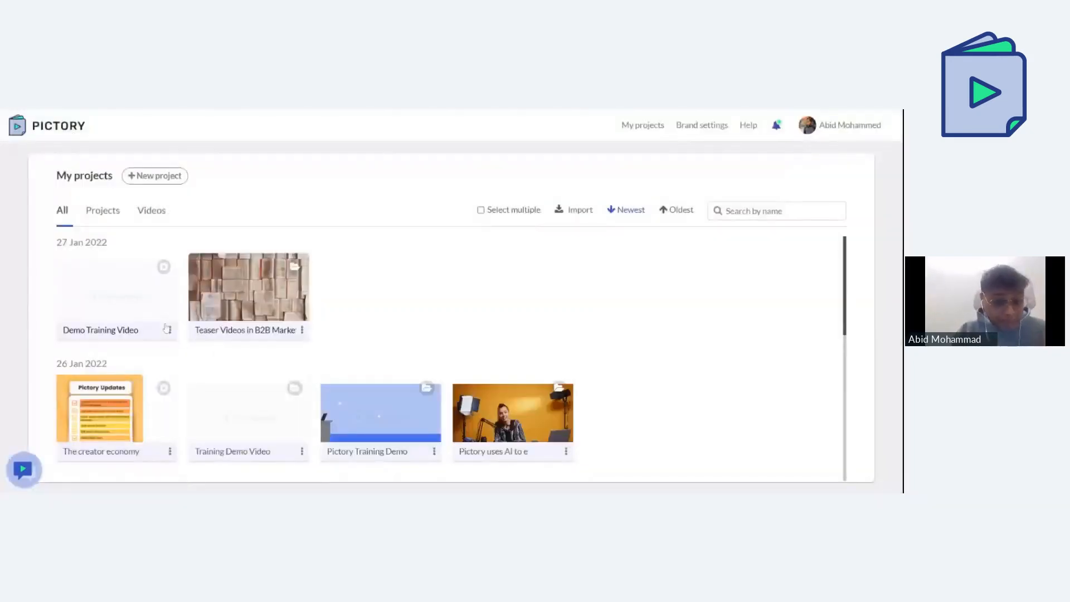
- View the available options and download formats for Demo Training Video in the projects list
click(170, 329)
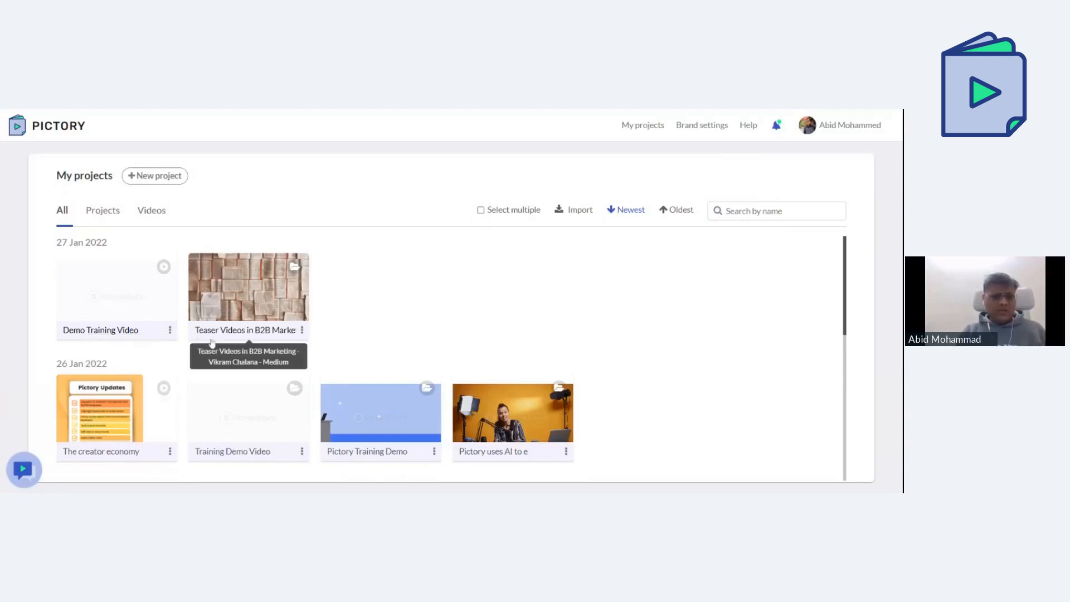
click(170, 330)
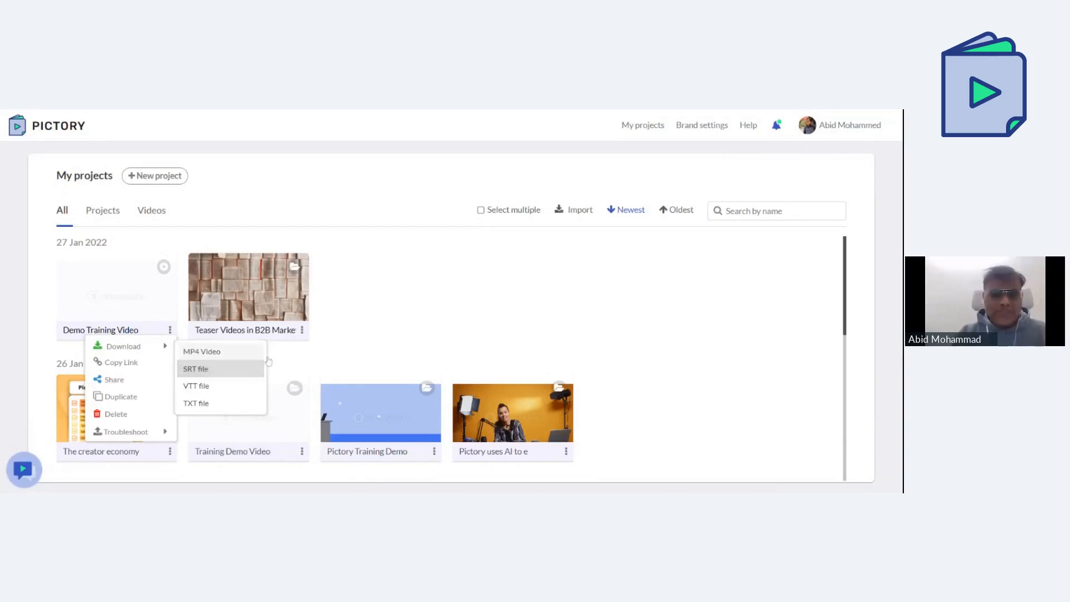
click(373, 344)
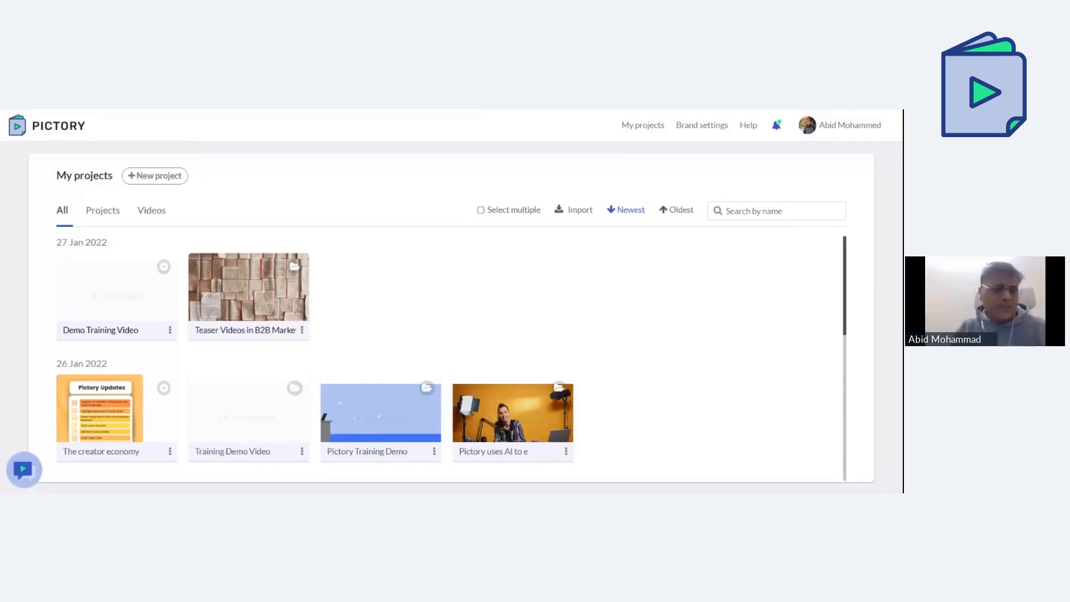
click(170, 330)
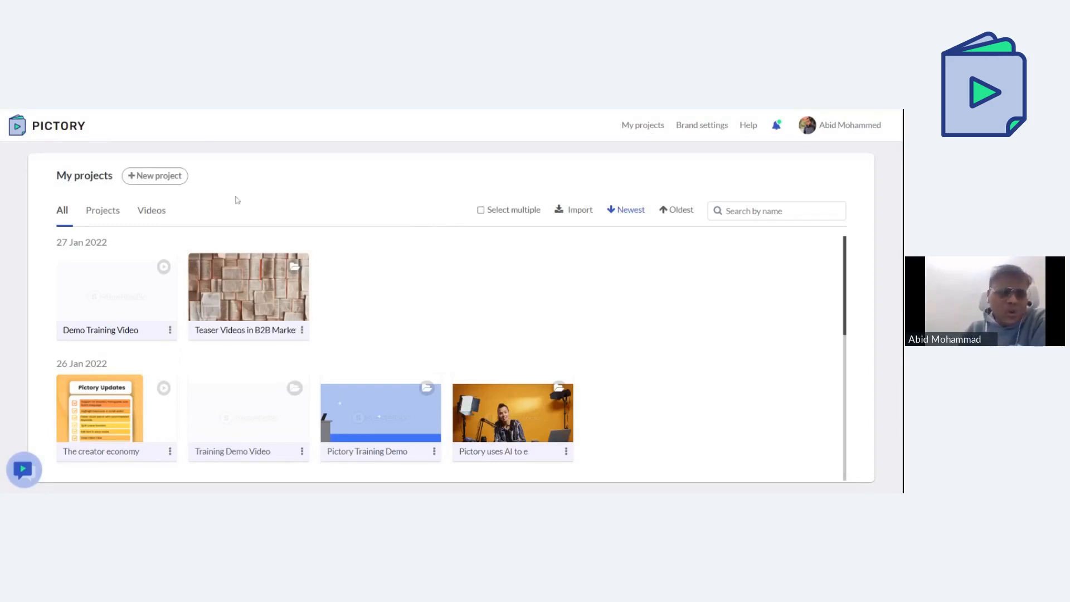
- Start a new script project and write a numbered list with the items "Video Marketing" and "Social Media"
click(69, 133)
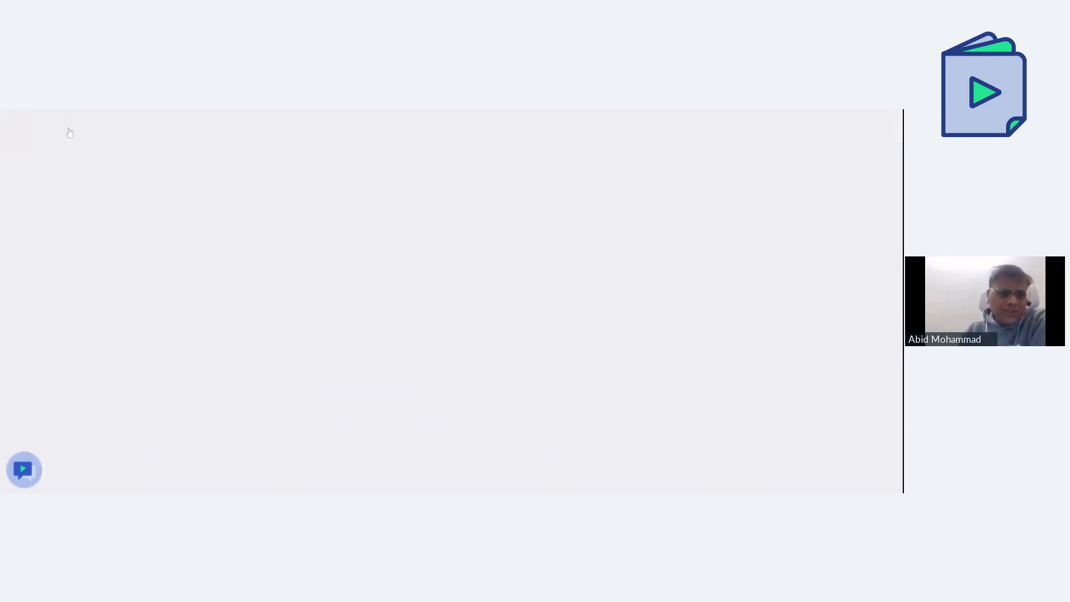
click(361, 412)
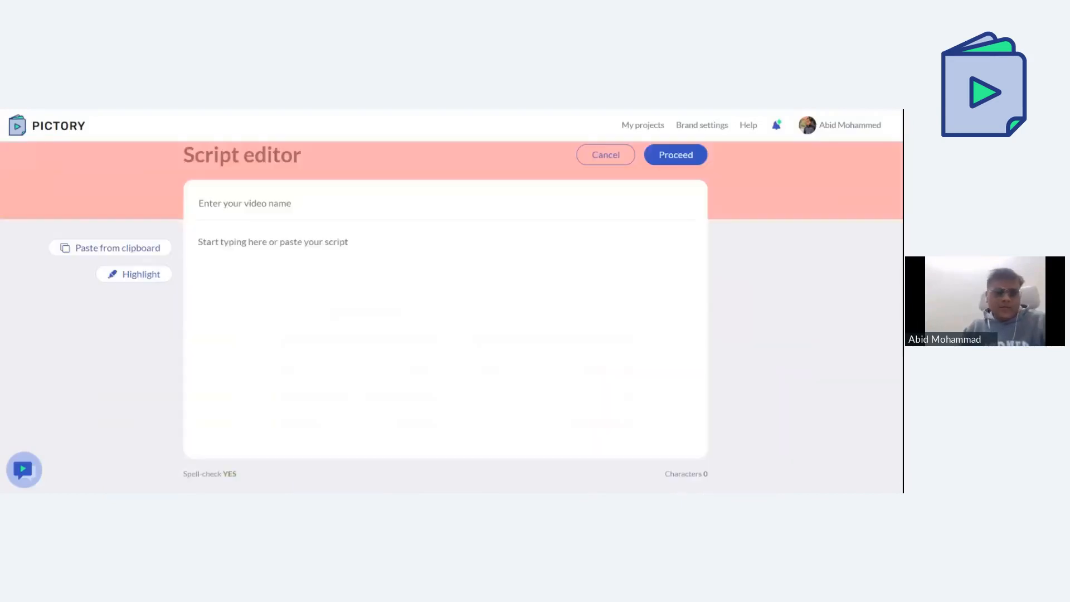
text(1. )
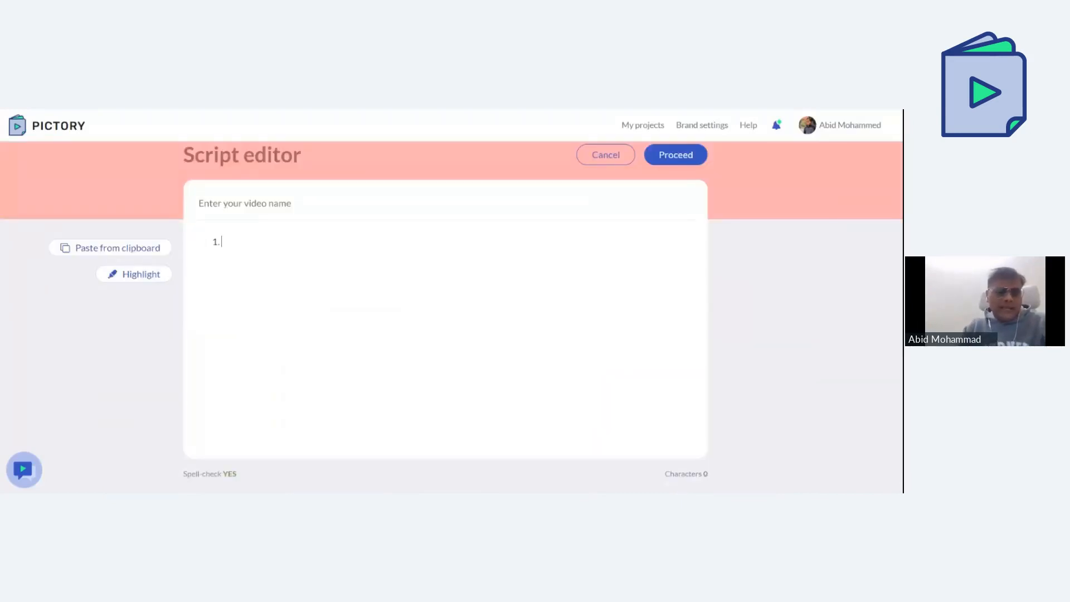
text(Video Marketing)
key(Return)
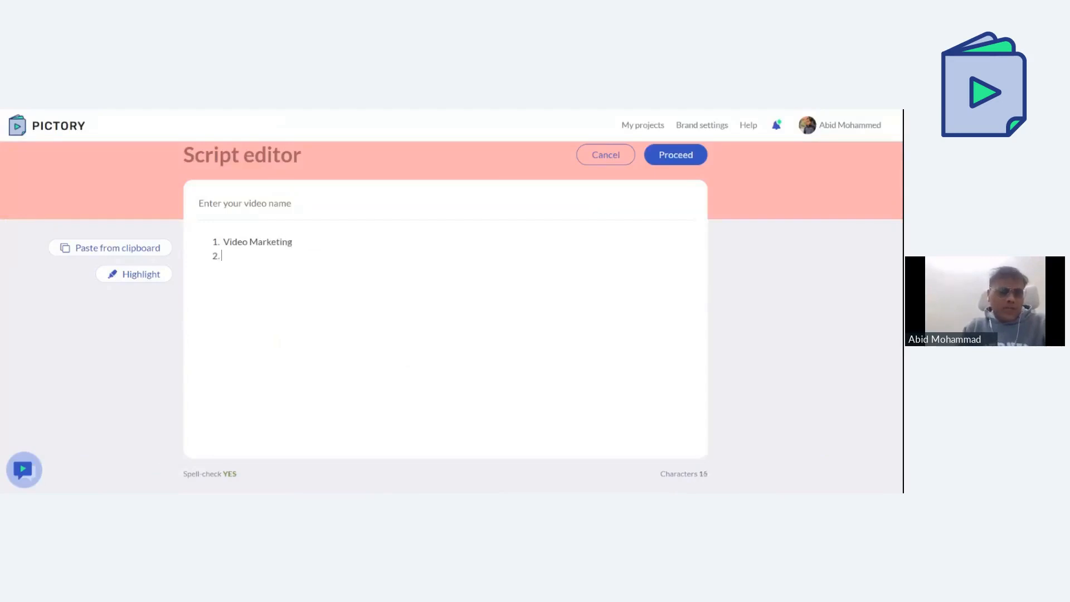
text(Social Media)
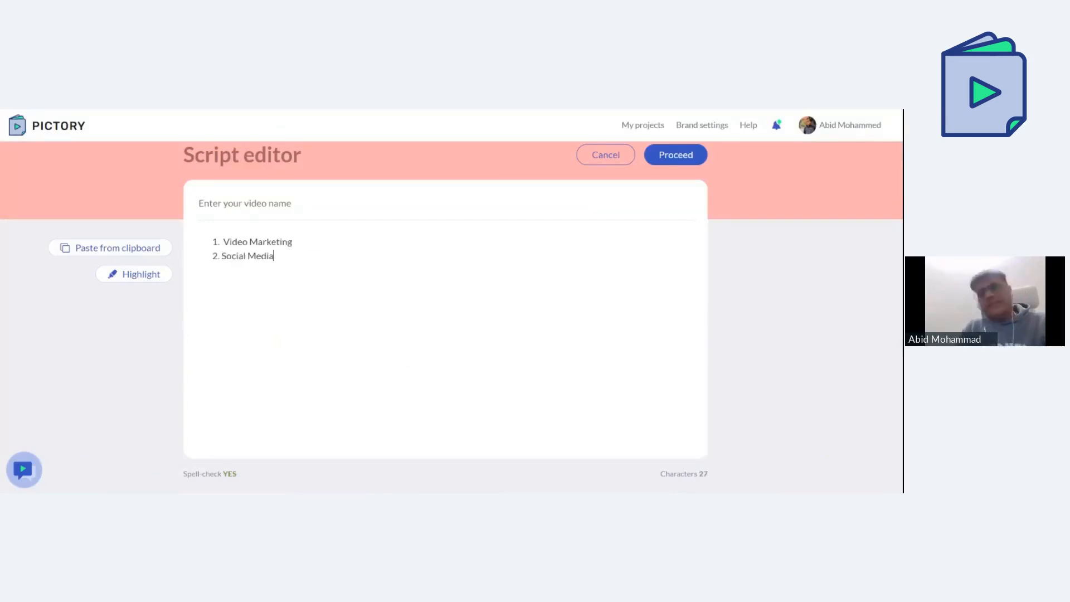
key(Return)
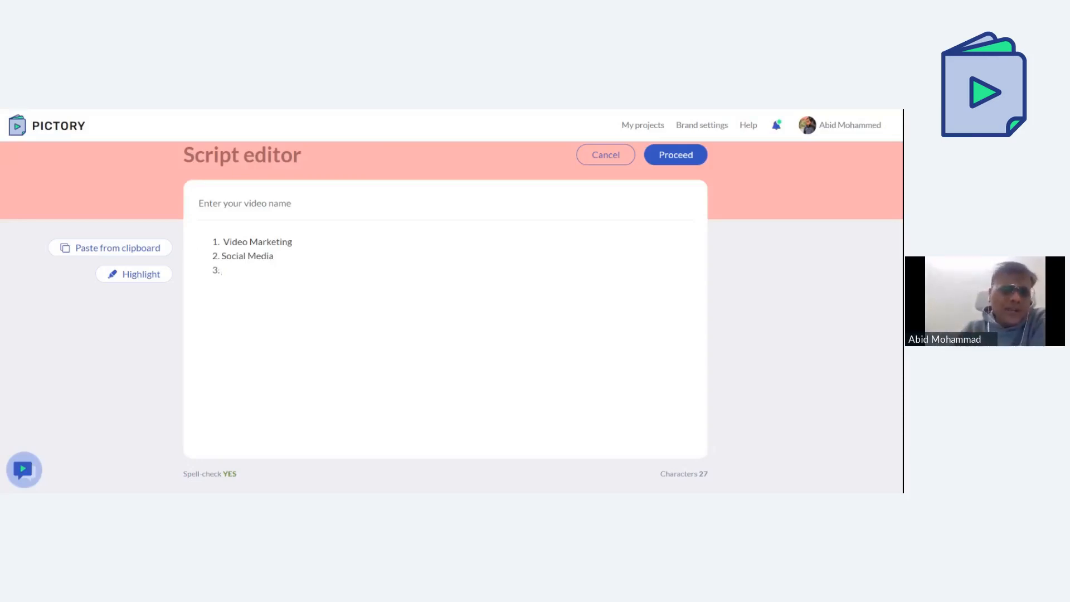
- Leave the new script, reopen the Demo Training Video project and add "1." before the Scene 1 caption text
click(645, 127)
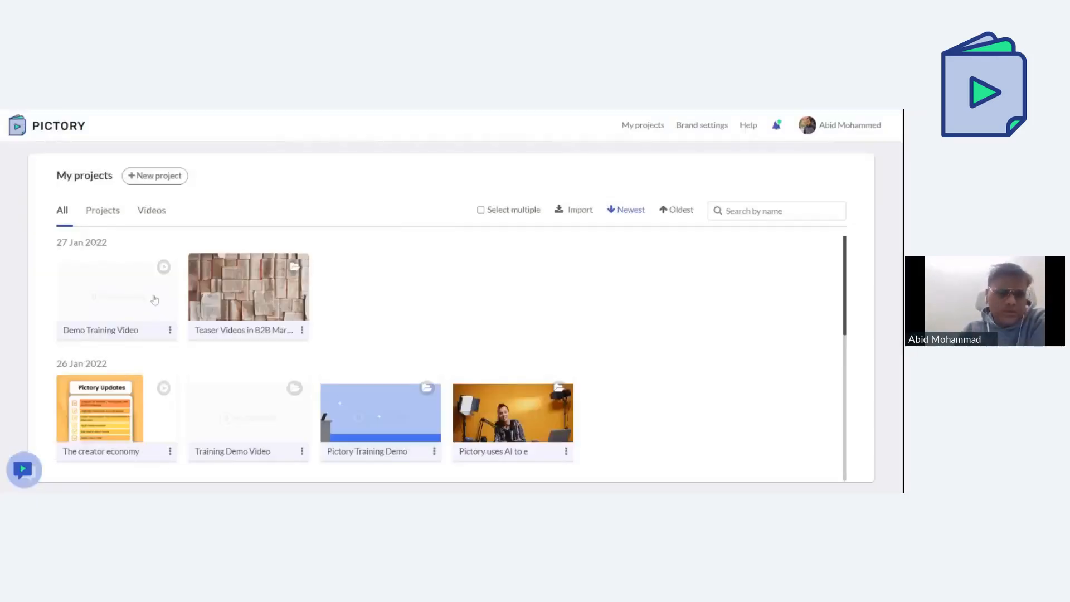
click(154, 300)
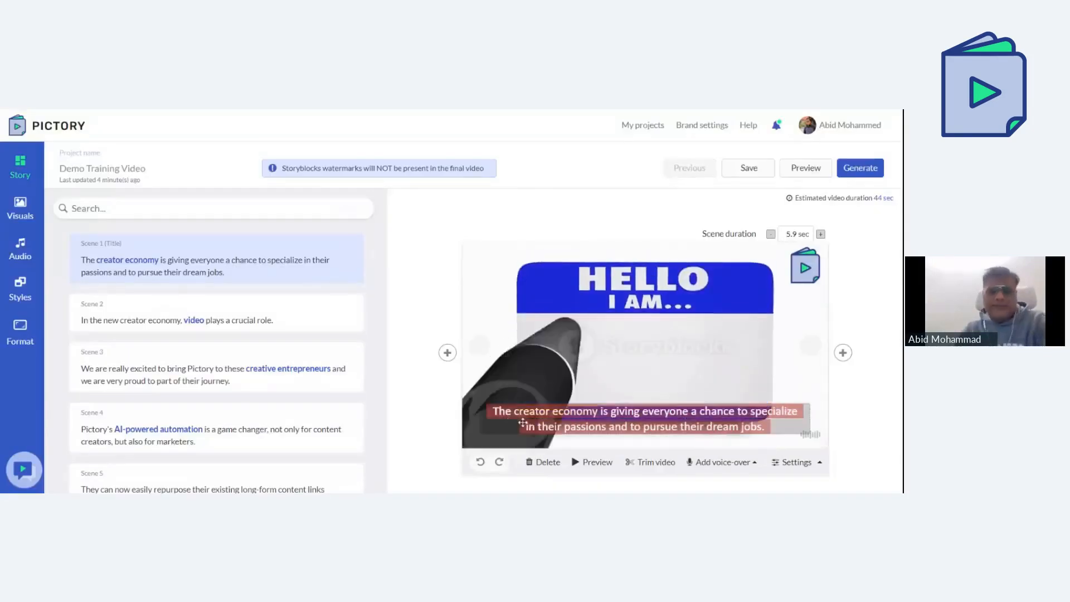
click(486, 410)
text(1.)
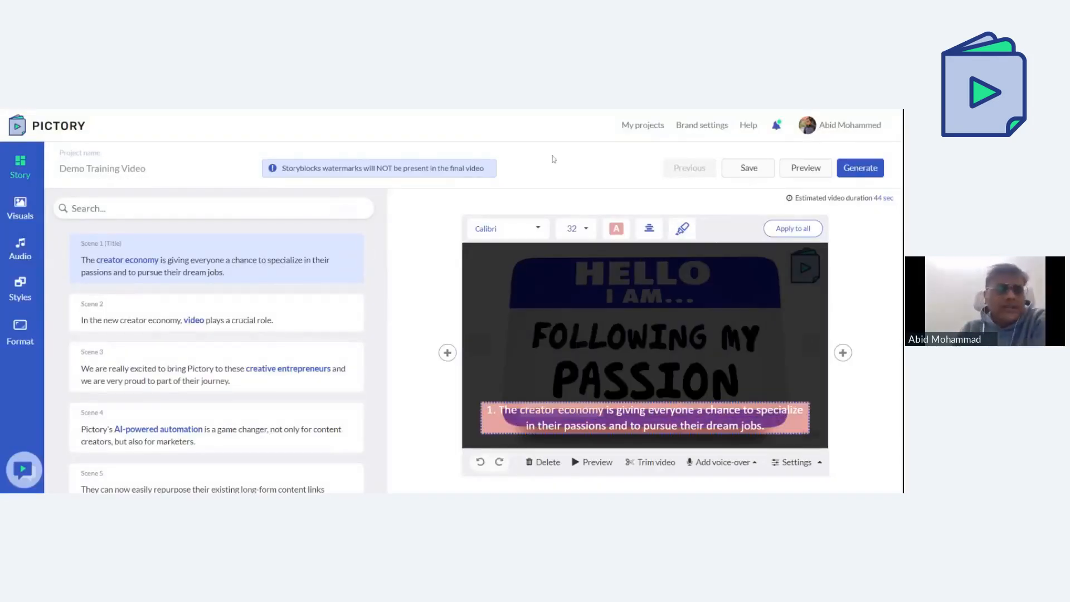